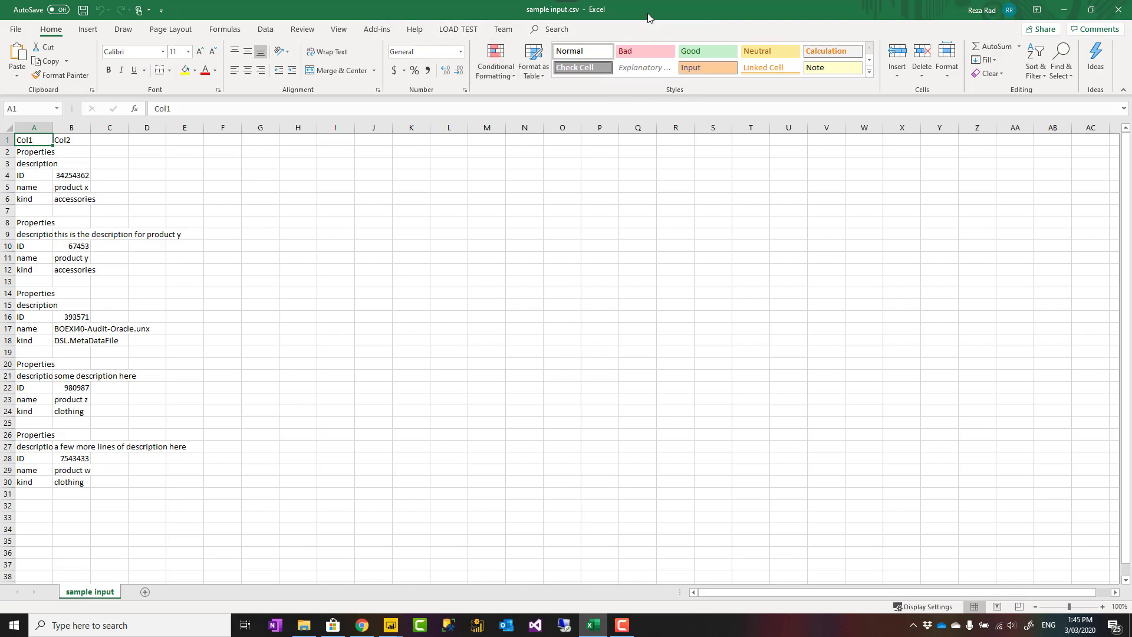
Step: Select and review the key/value data in columns A and B of sample input.csv
click(162, 207)
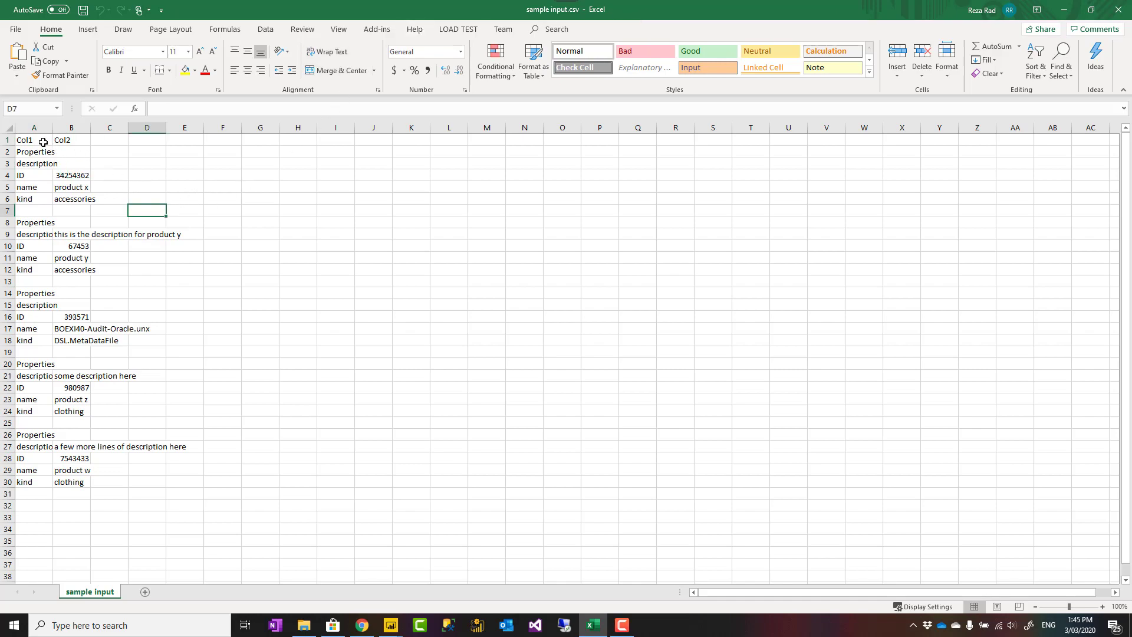
drag(32, 139, 83, 495)
click(119, 487)
Step: Widen column A so labels like description show fully, then return to Power Query Editor
drag(53, 127, 69, 198)
click(183, 170)
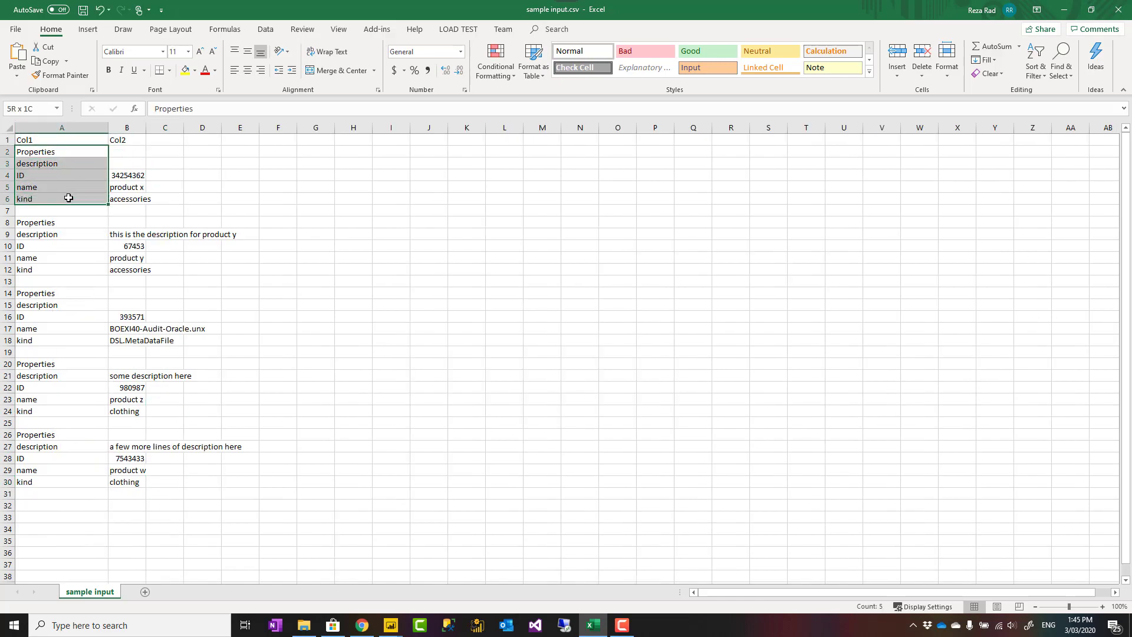
click(186, 224)
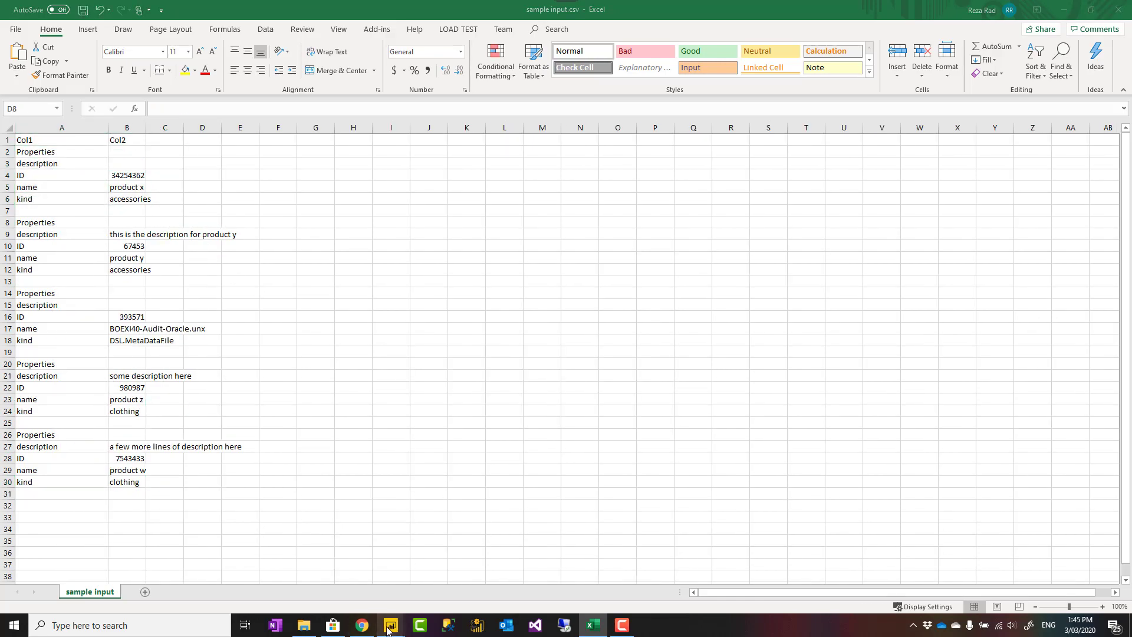
mouse_move(391, 626)
click(443, 586)
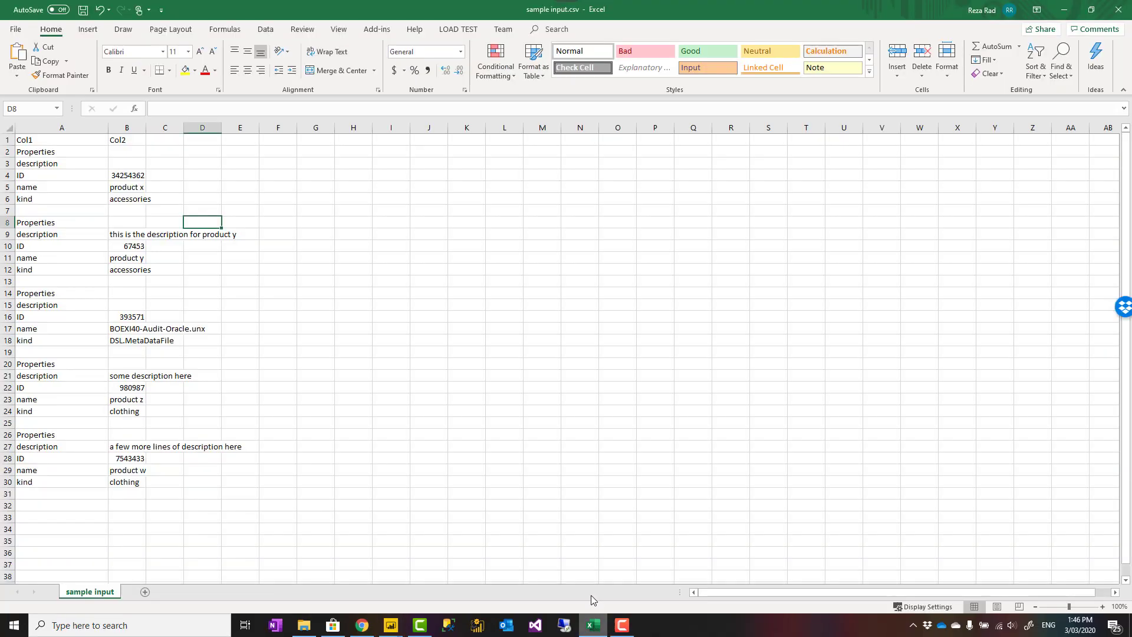
Step: Widen column B so the ID numbers display in full
click(253, 209)
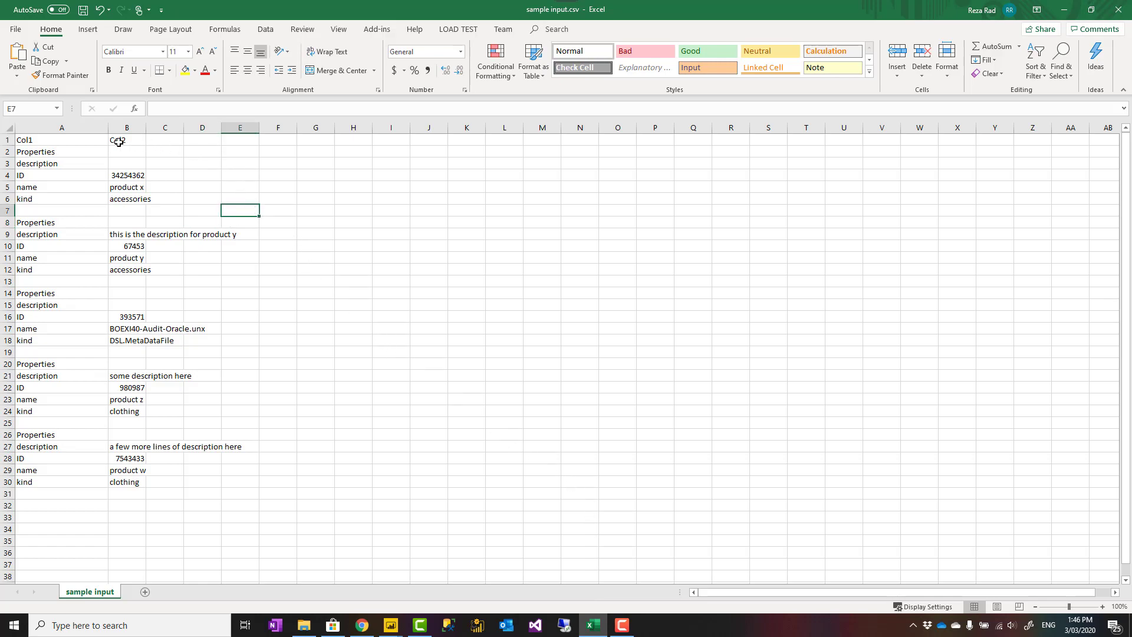
drag(52, 139, 142, 489)
click(201, 493)
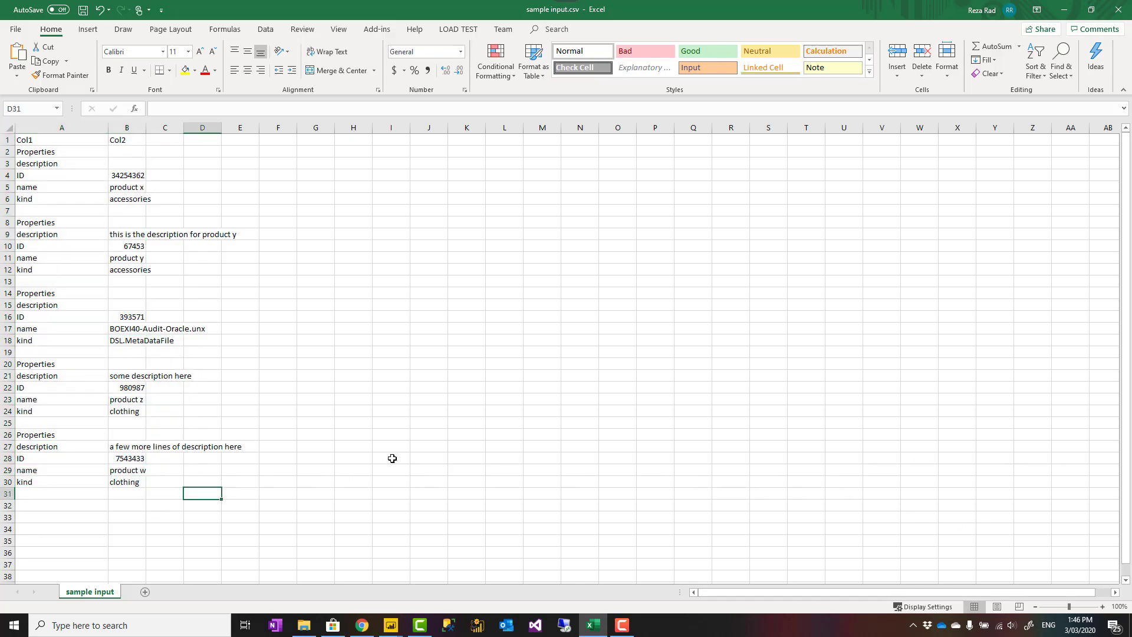
drag(149, 124, 180, 125)
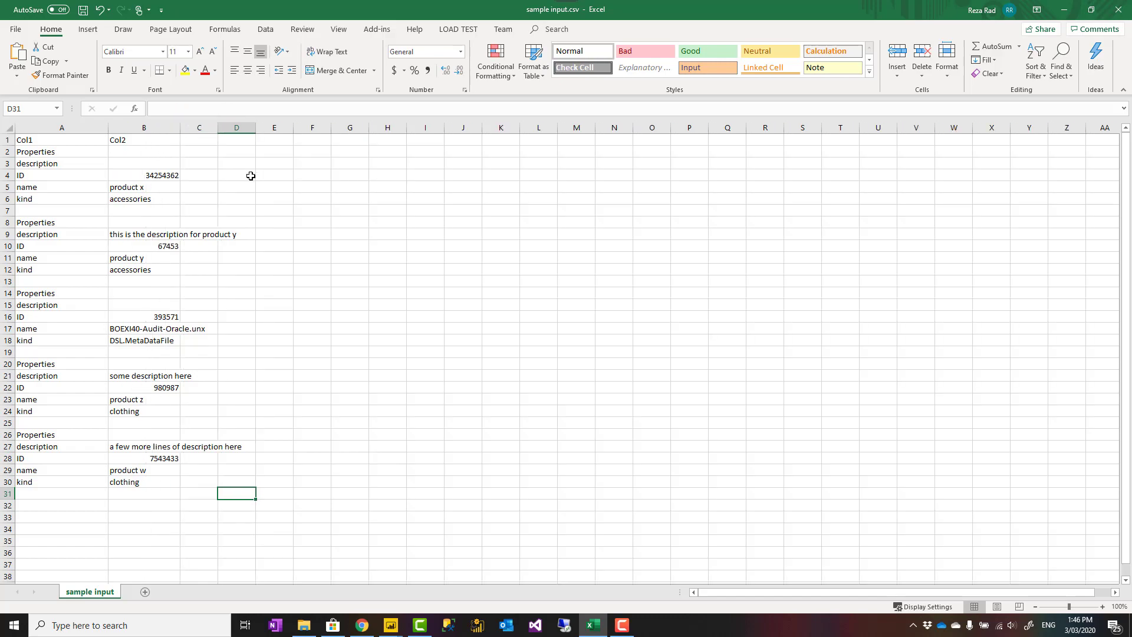
Step: Inspect the first product's five key/value rows, including its ID, kind and the Col2 header
click(143, 176)
click(139, 194)
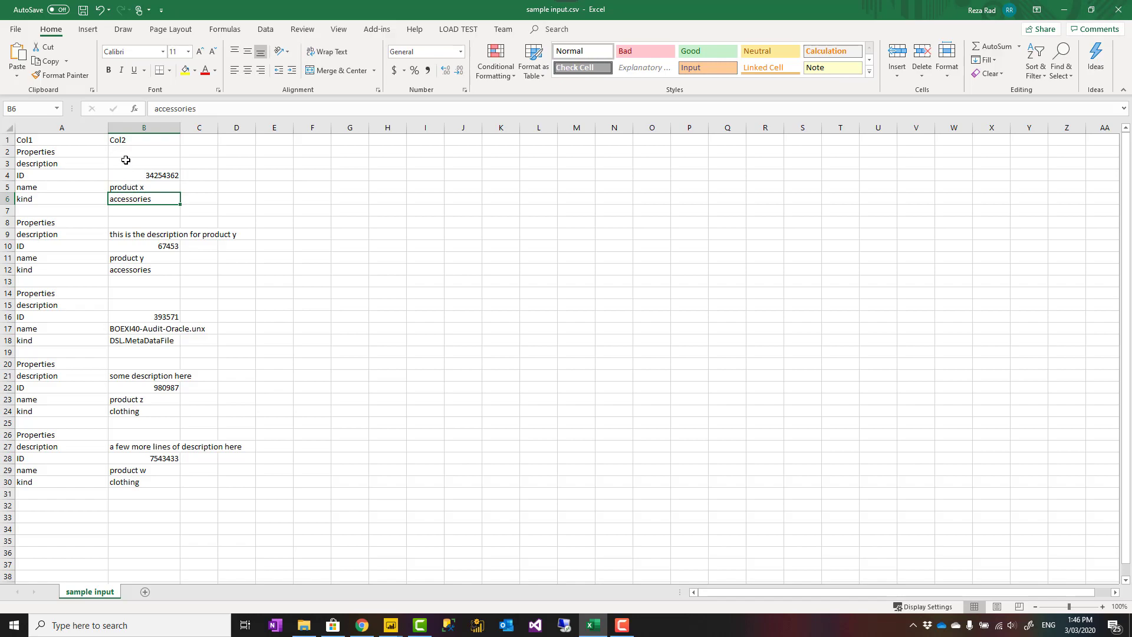
drag(34, 149, 148, 202)
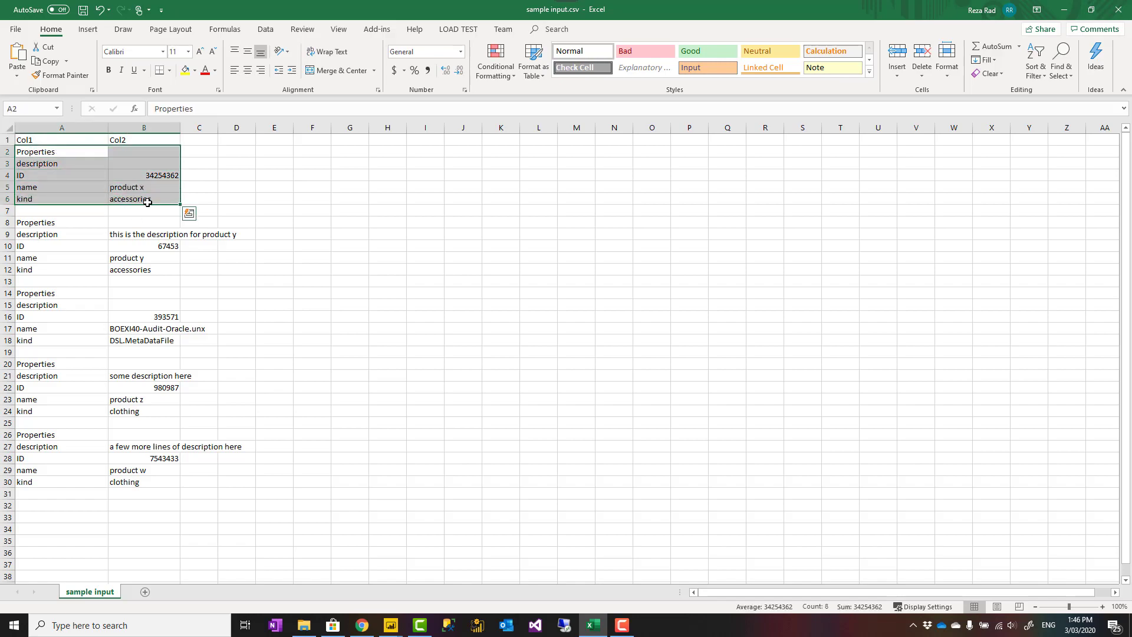
click(201, 195)
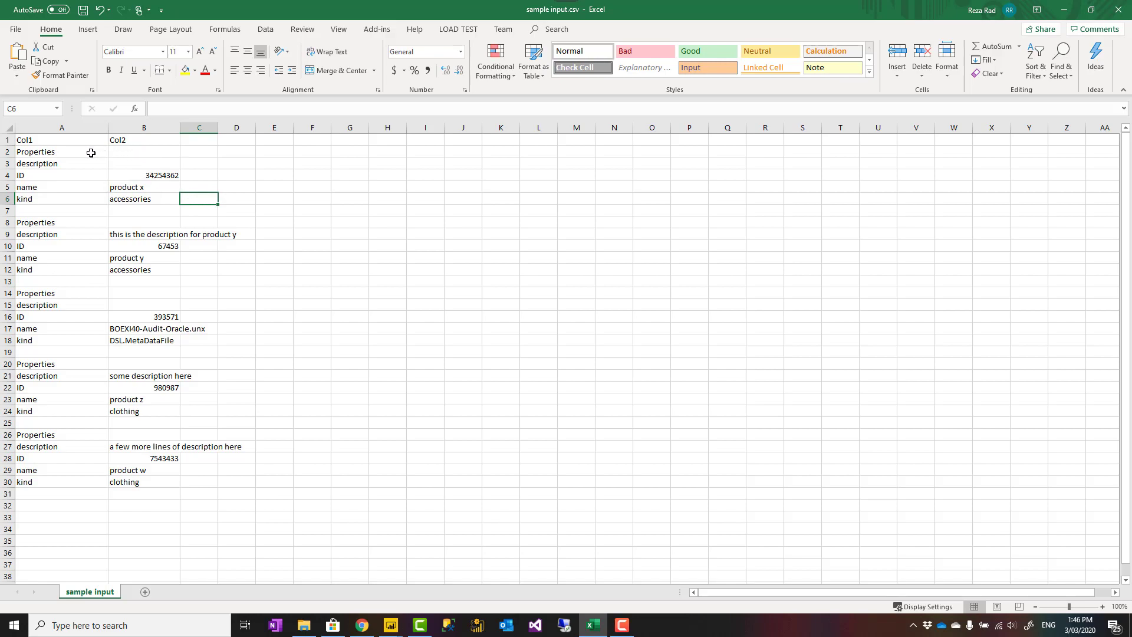
drag(91, 152, 159, 200)
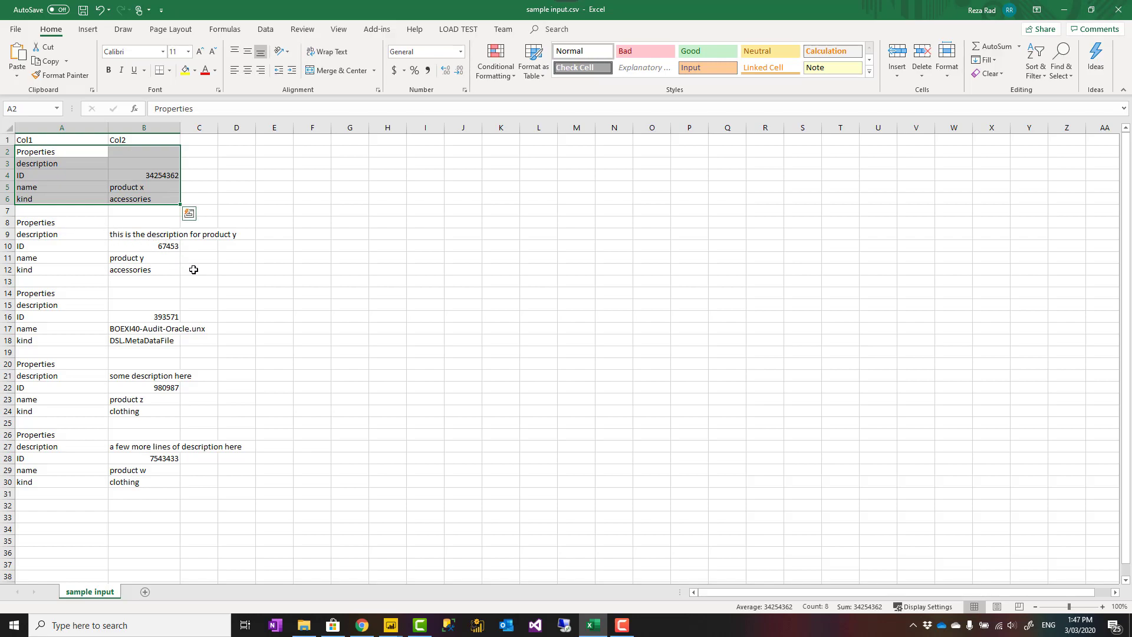
click(237, 401)
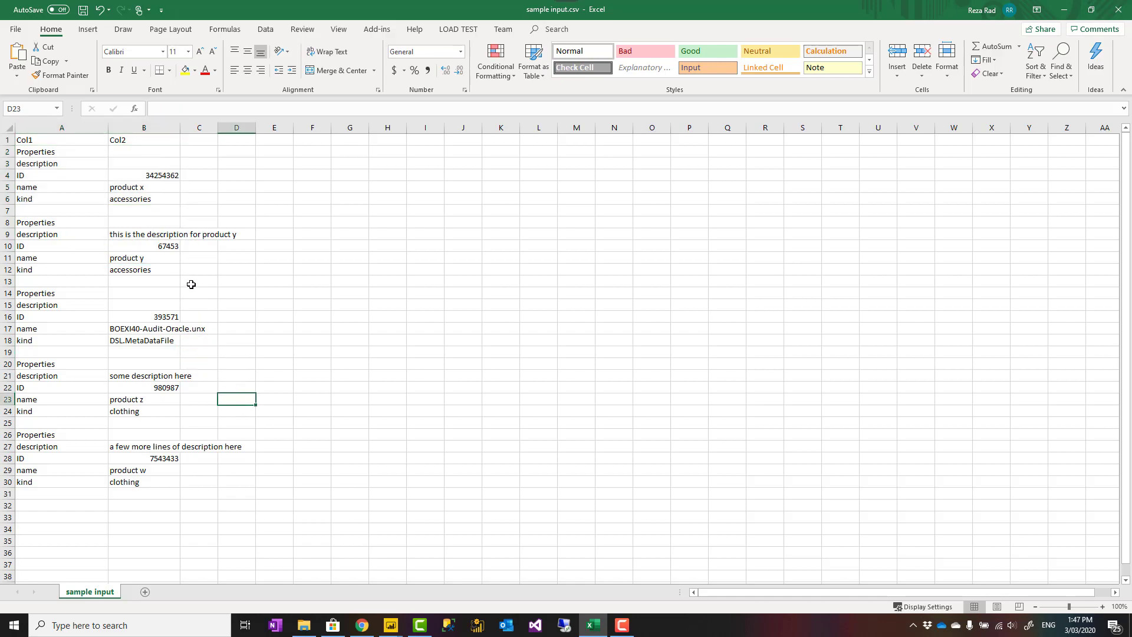
click(147, 142)
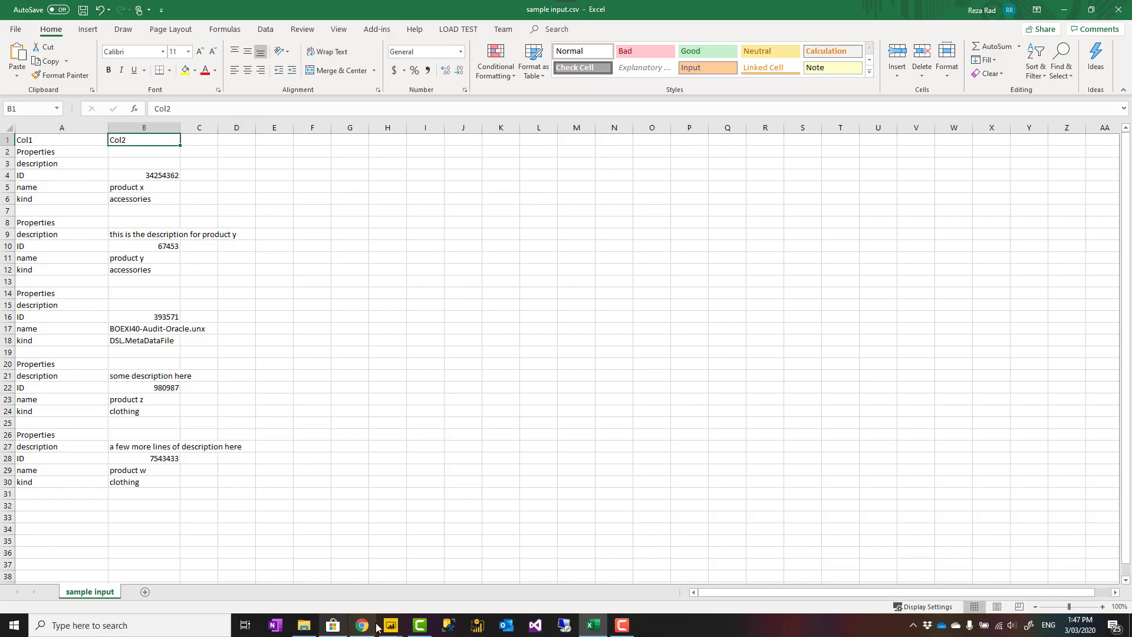
Step: In Power Query Editor, start a new Text/CSV data source from the Home ribbon
mouse_move(391, 625)
click(455, 575)
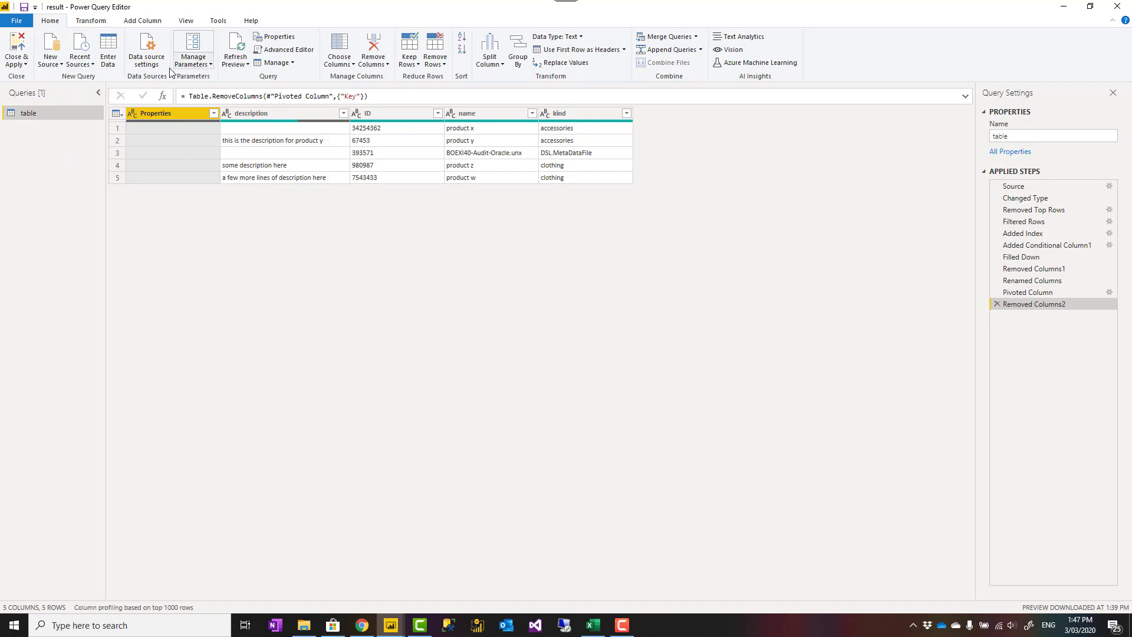
click(93, 64)
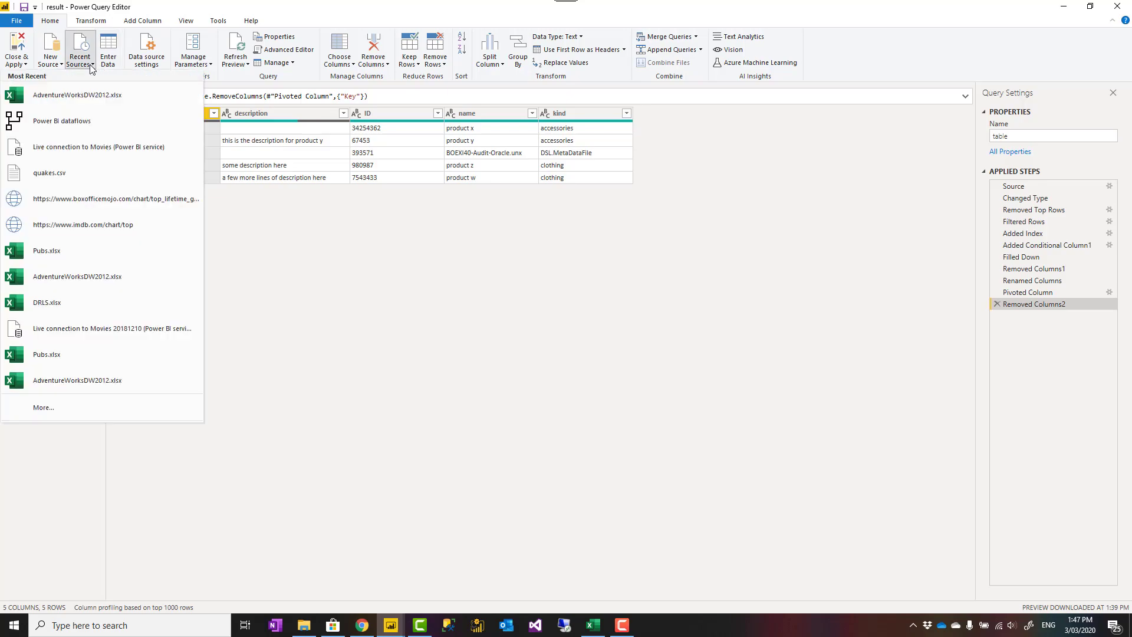
click(57, 65)
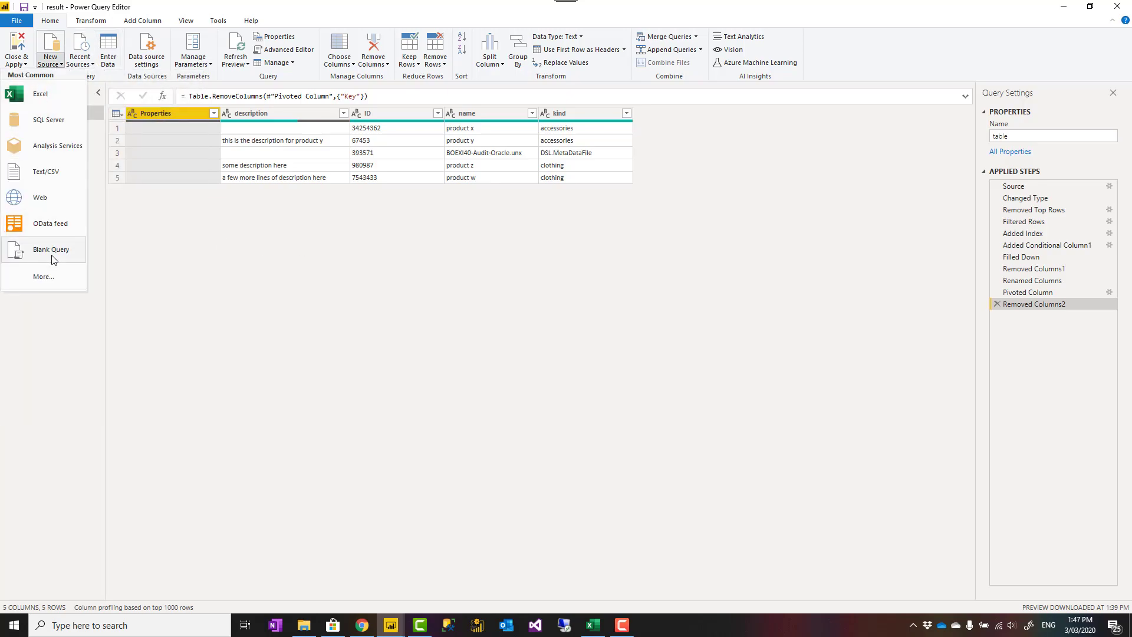
click(49, 183)
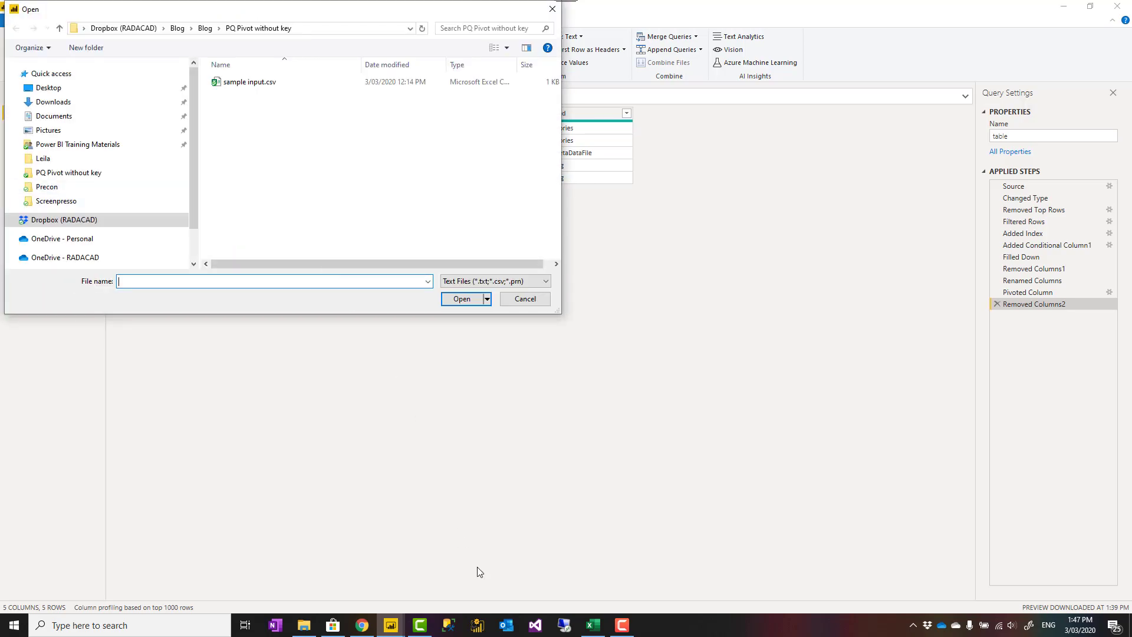
Step: Close the Excel workbook without saving and import sample input.csv as a new query
click(589, 632)
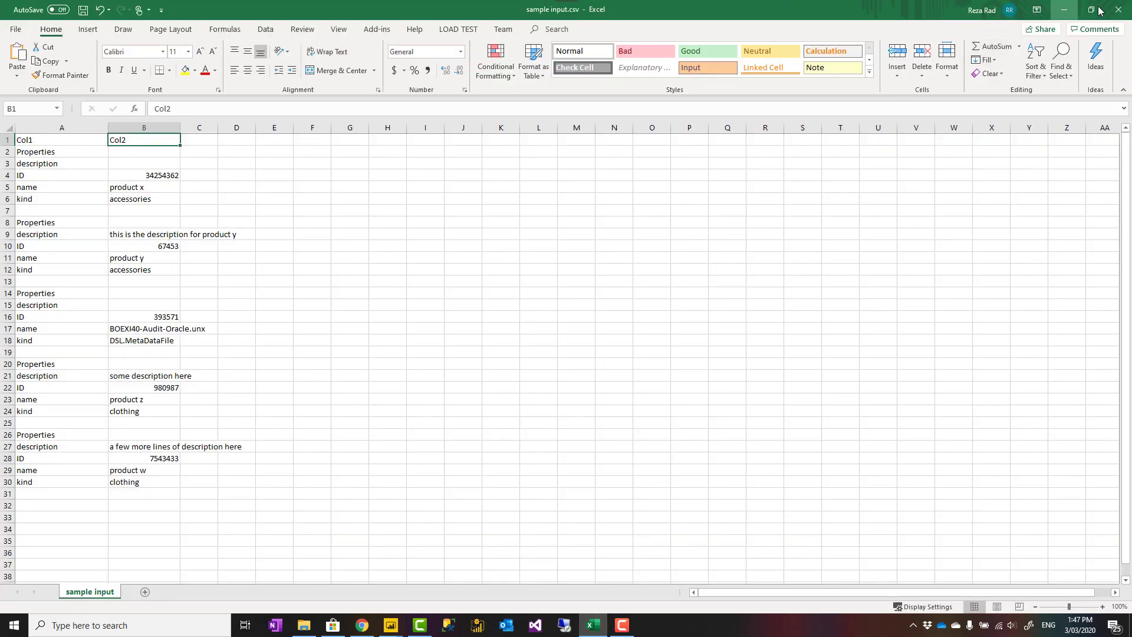
key(alt+F4)
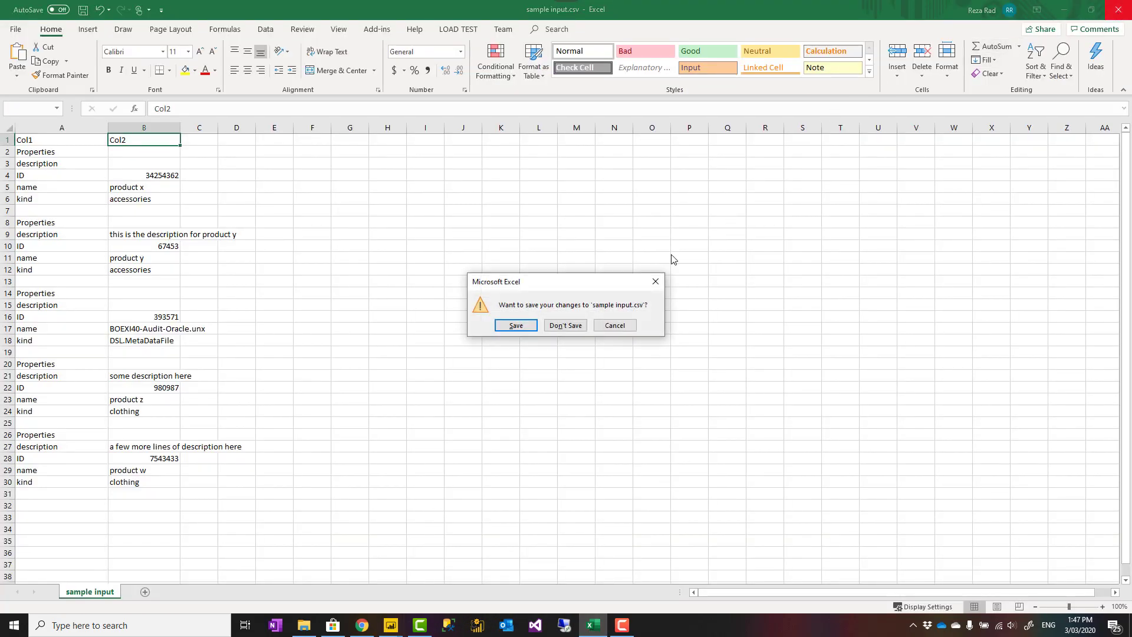
click(567, 328)
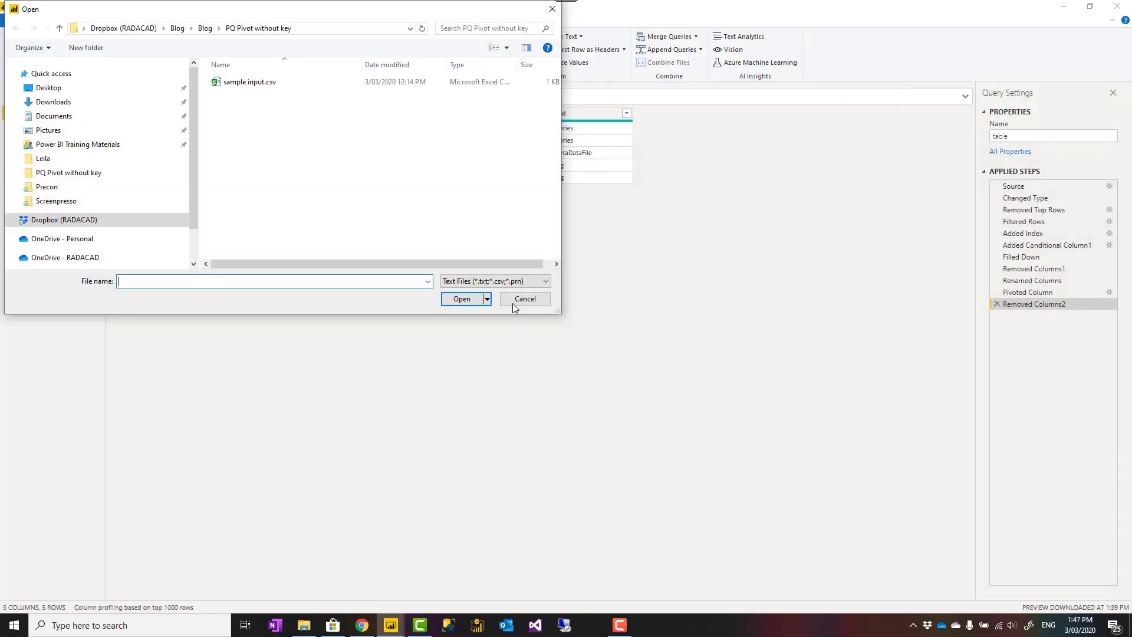
double_click(250, 88)
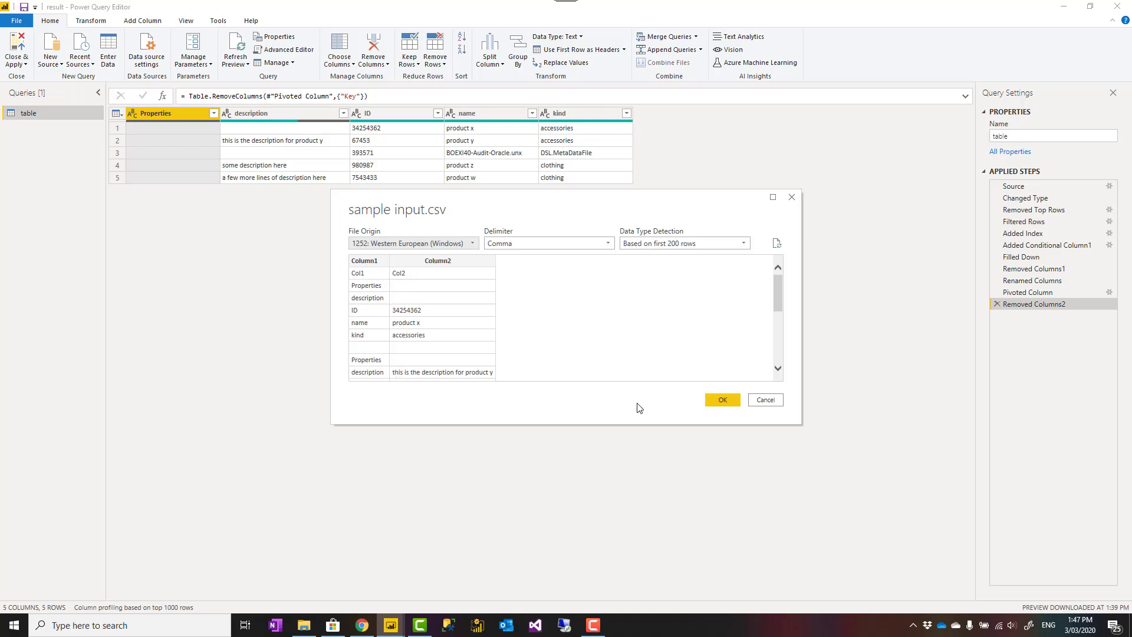
click(723, 401)
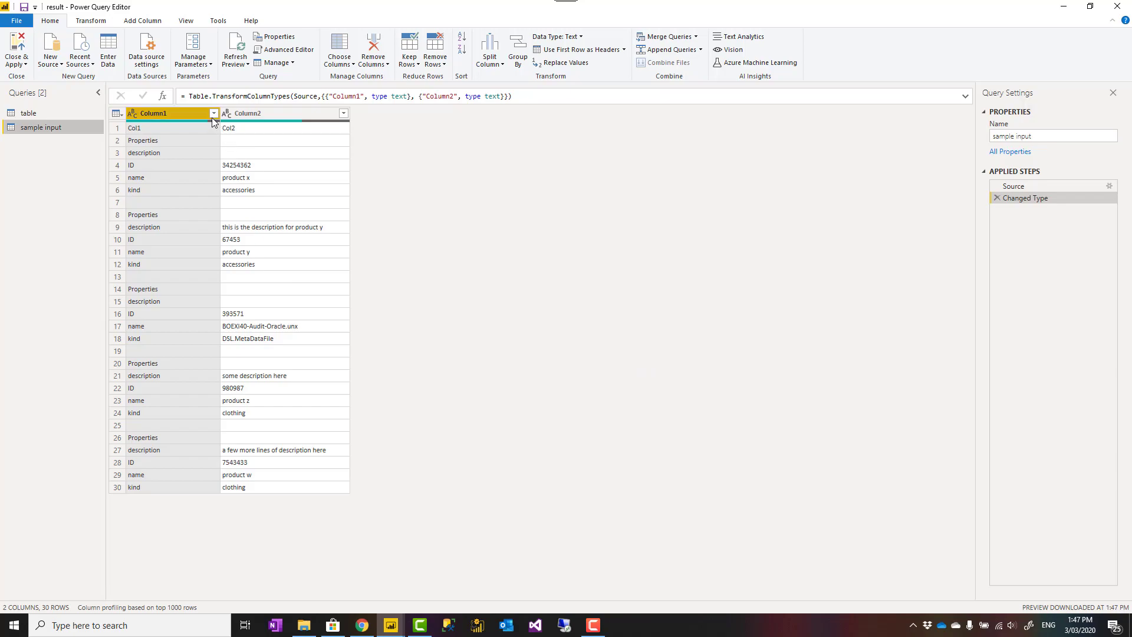
Step: Remove the top 1 row and filter out empty Column1 rows, leaving 25 rows
click(438, 64)
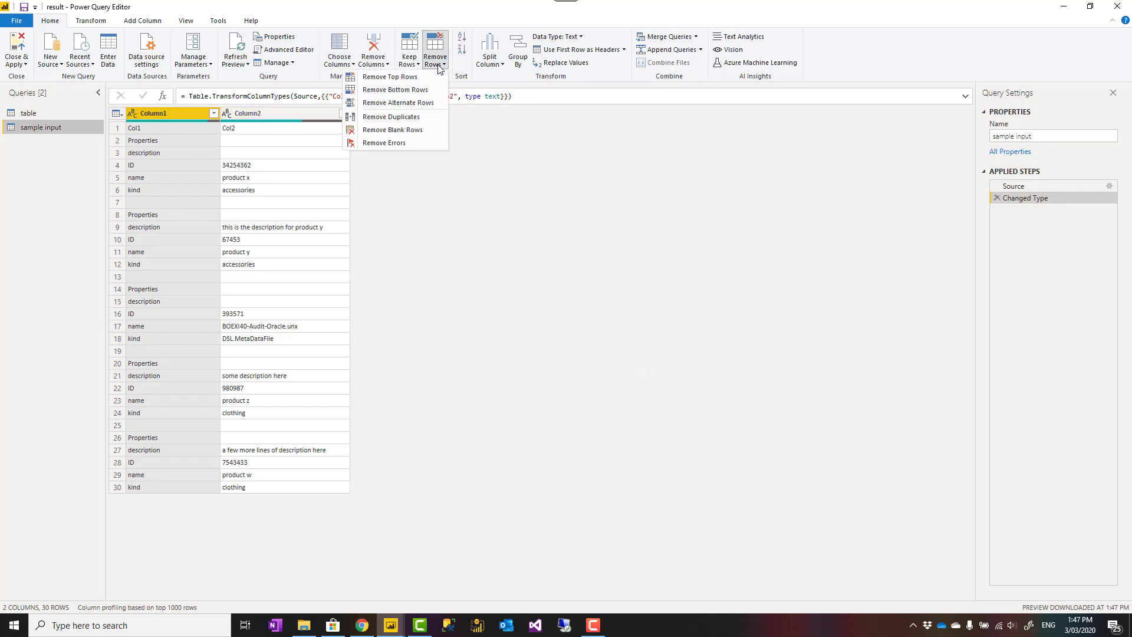
click(402, 89)
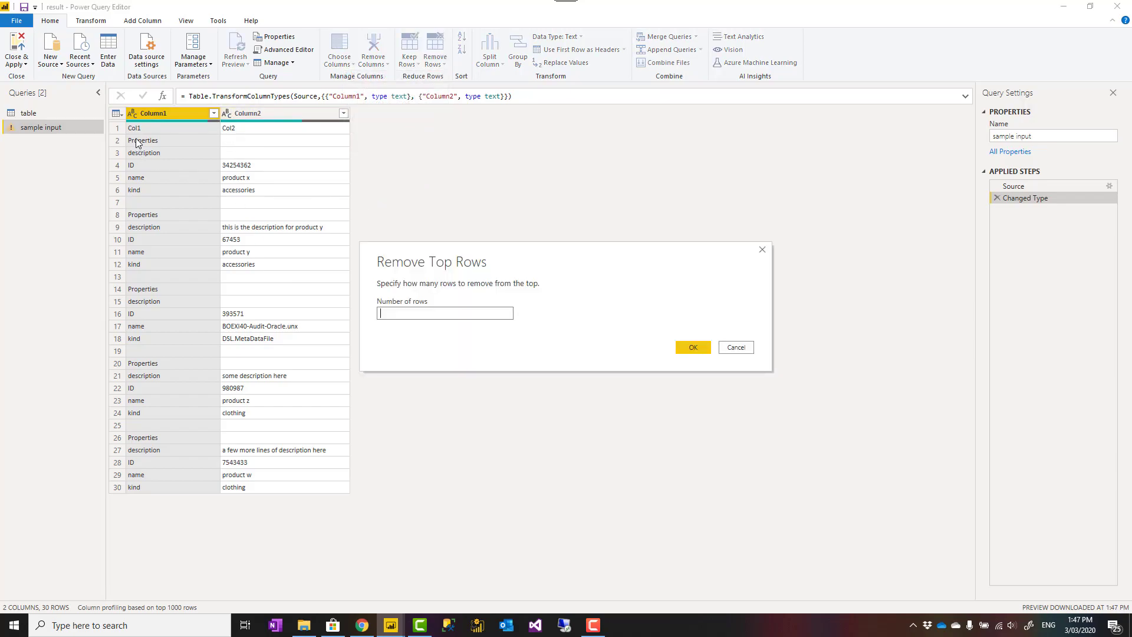
click(494, 311)
text(1)
click(692, 347)
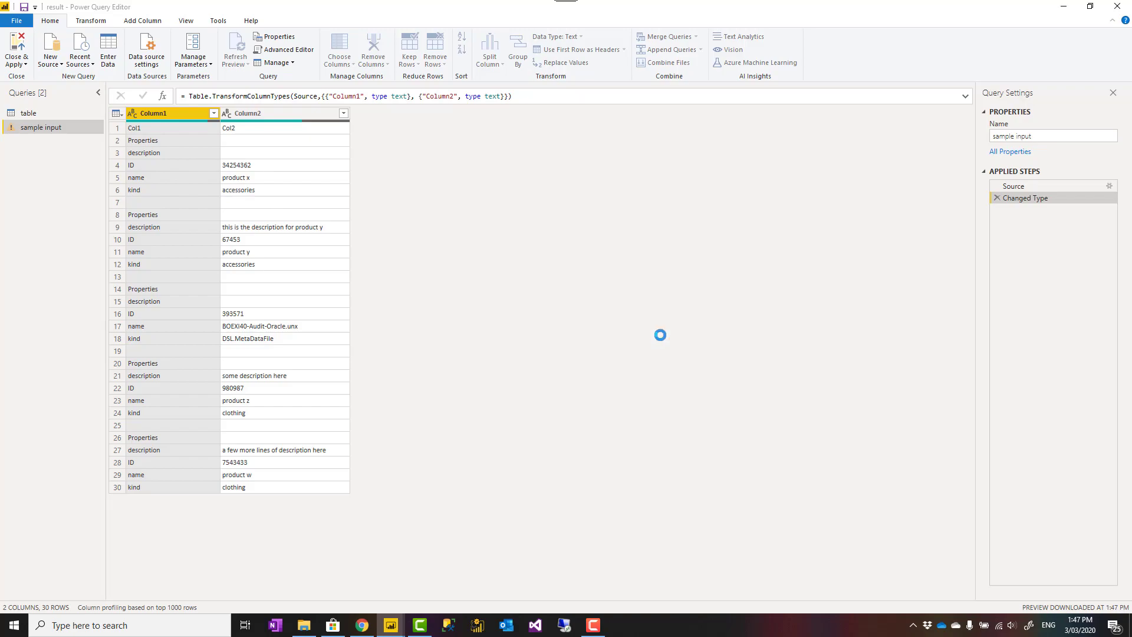
click(214, 113)
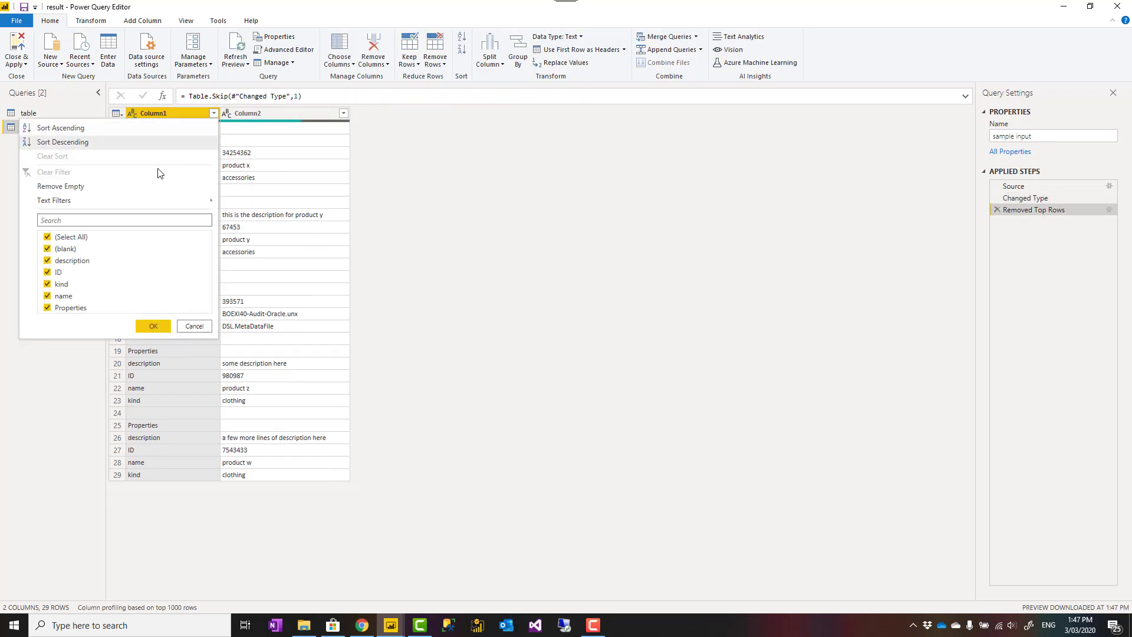
click(72, 187)
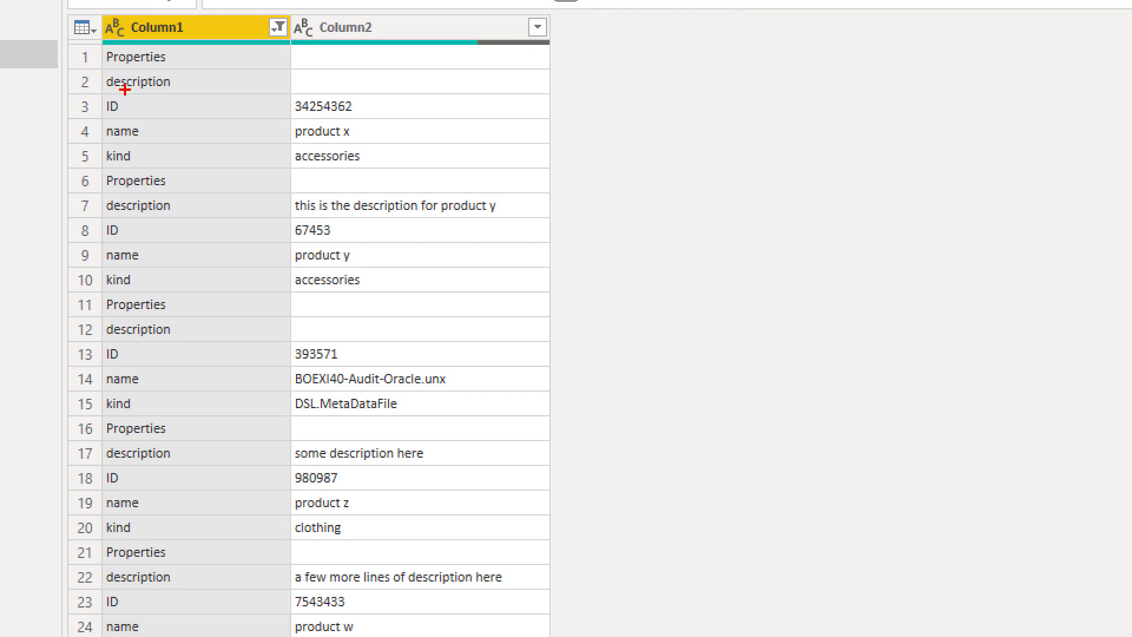
mouse_move(96, 46)
mouse_down()
mouse_move(115, 76)
mouse_move(408, 164)
mouse_move(392, 162)
mouse_up()
mouse_move(94, 165)
mouse_down()
mouse_move(391, 321)
mouse_move(462, 292)
mouse_move(507, 294)
mouse_up()
mouse_move(95, 293)
mouse_down()
mouse_move(303, 409)
mouse_move(495, 418)
mouse_up()
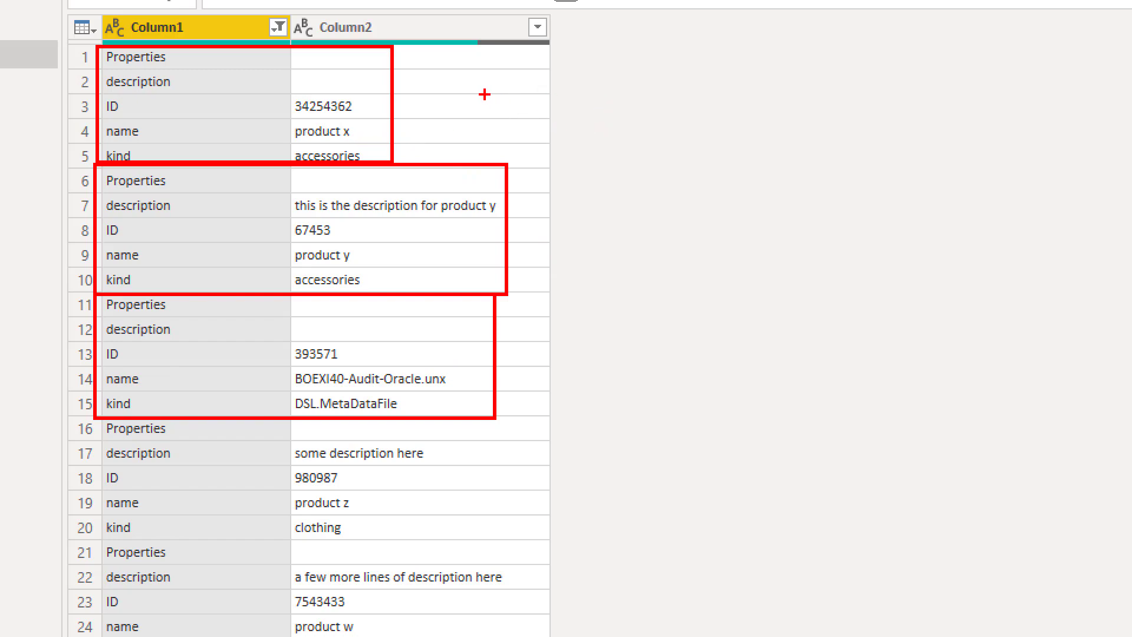
drag(484, 93, 484, 77)
mouse_move(524, 347)
mouse_down()
mouse_move(534, 342)
mouse_move(540, 363)
mouse_up()
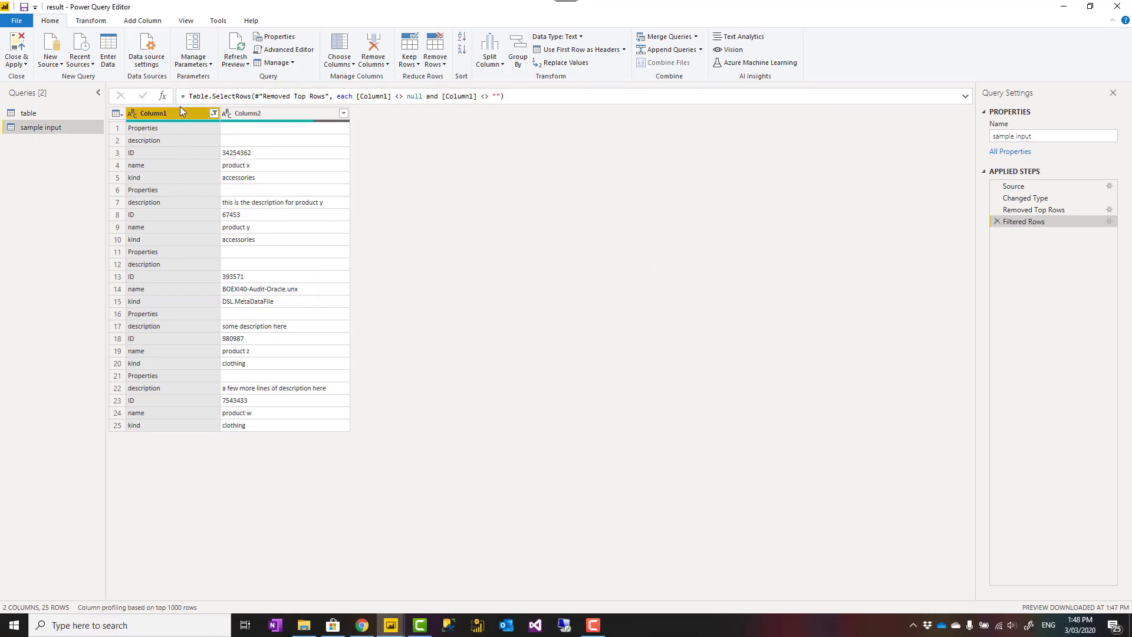
Step: Pivot Column1 into new columns using Column2 as the values column
click(94, 22)
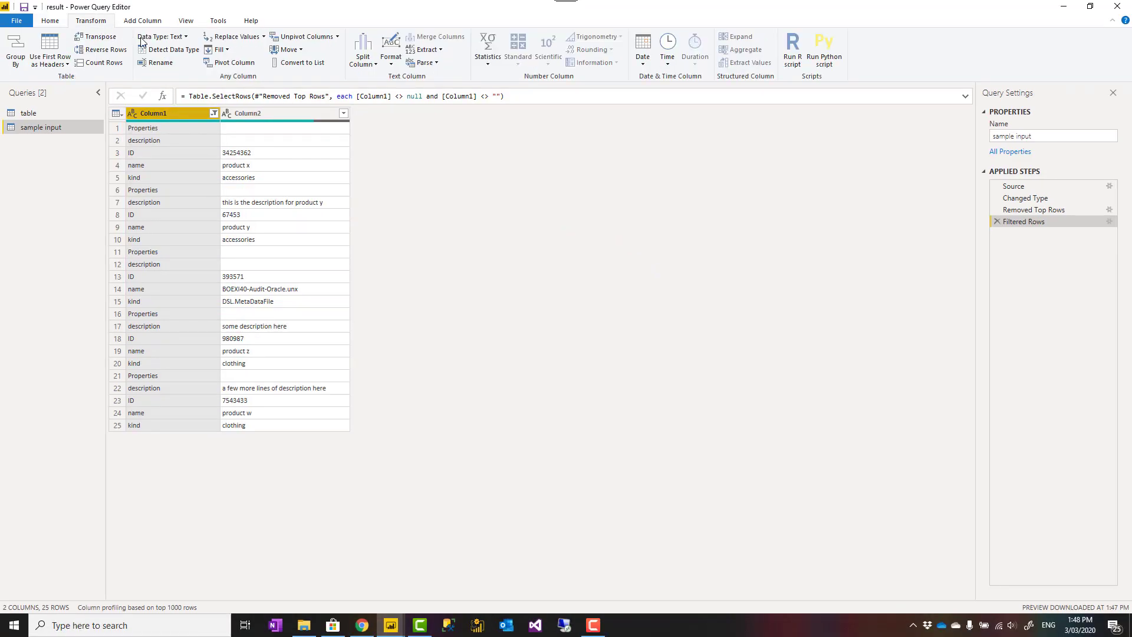
click(229, 63)
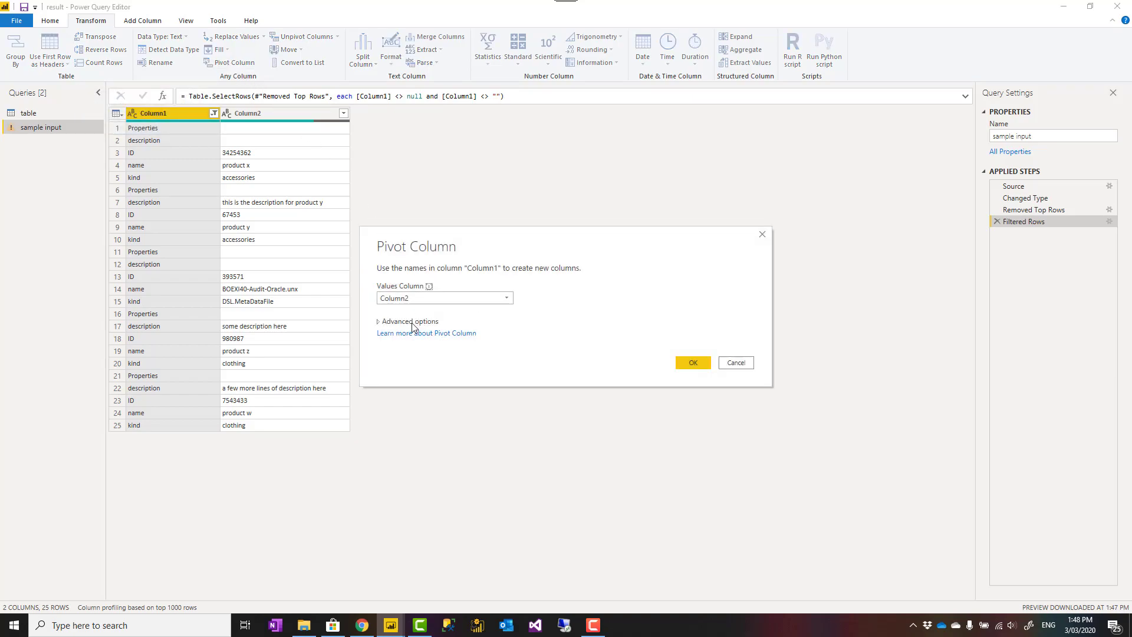
click(694, 362)
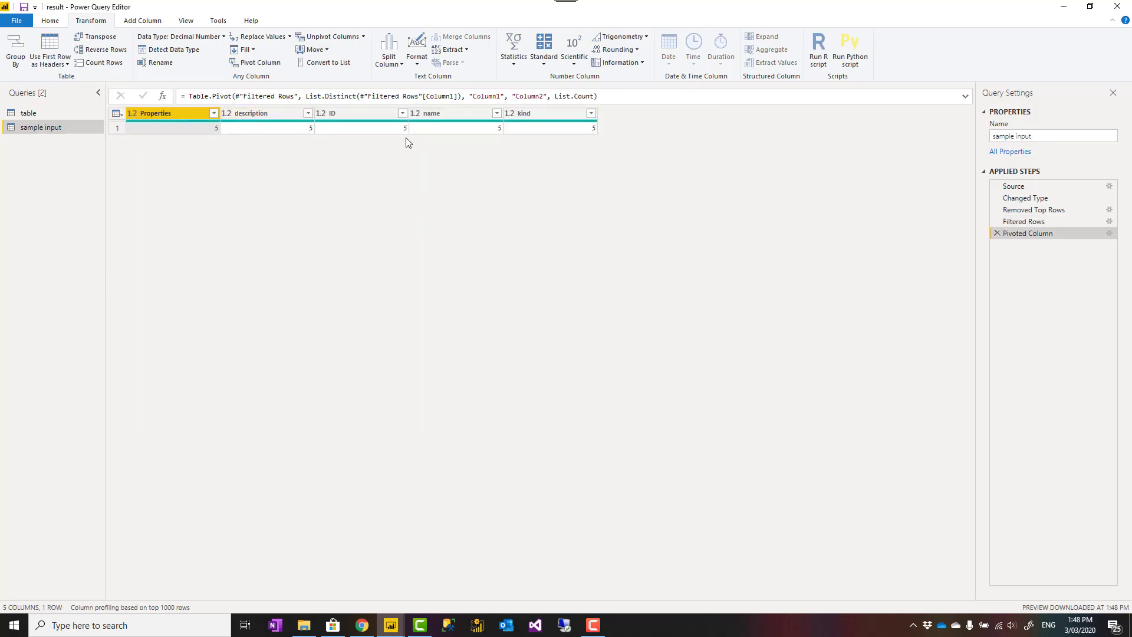
Step: Set the pivot's aggregation to Don't Aggregate and inspect the Error cells in description and ID
click(1110, 233)
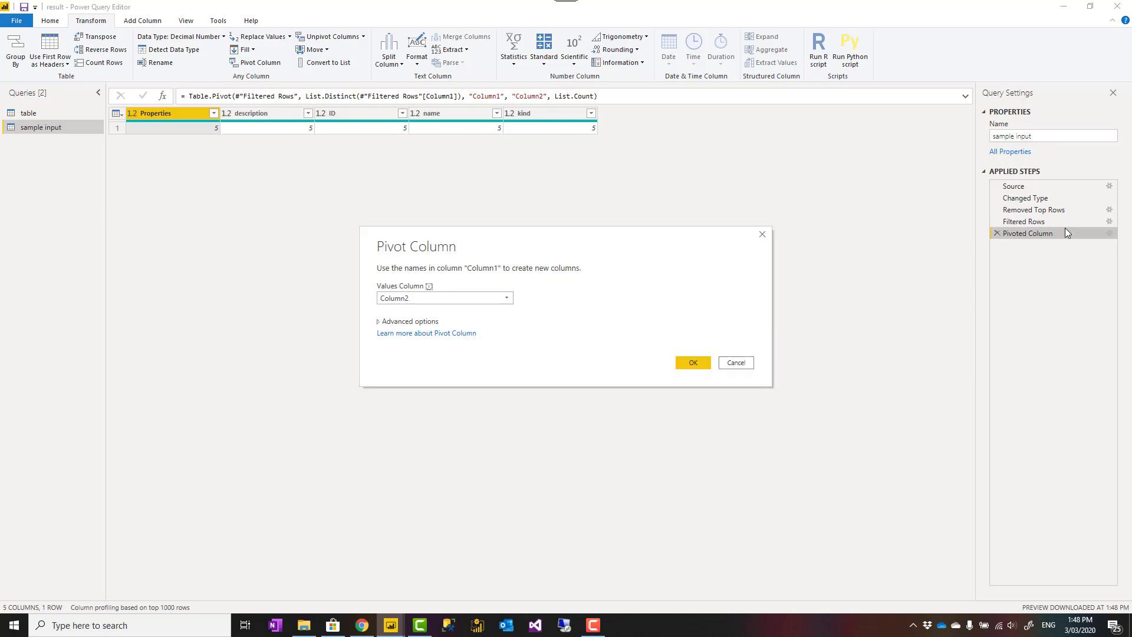
click(391, 321)
click(401, 347)
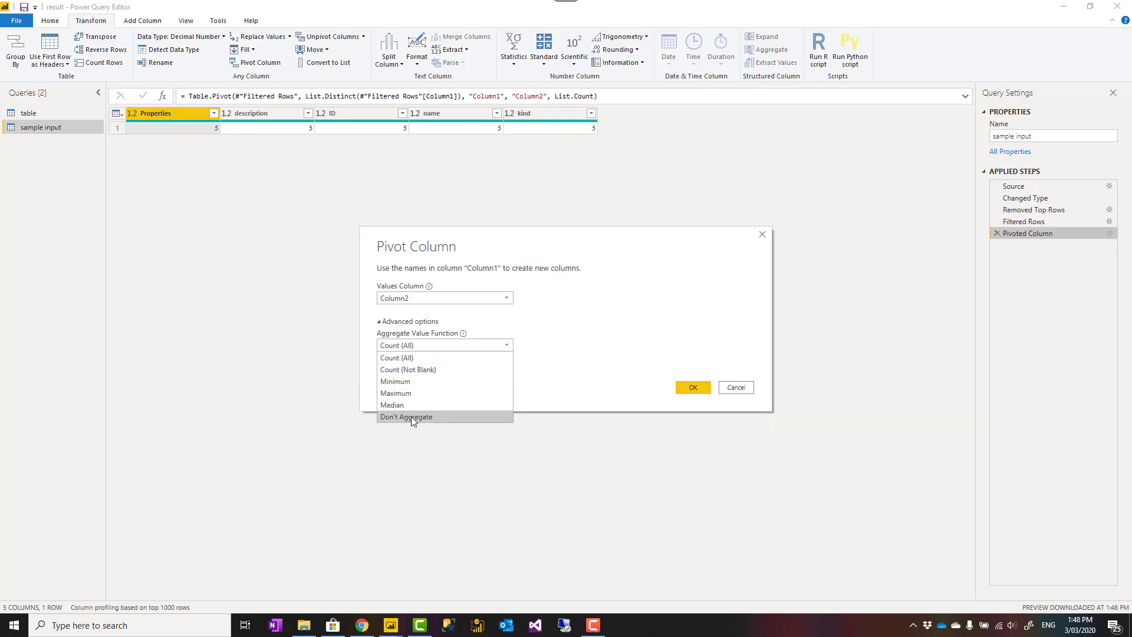
click(411, 417)
click(693, 387)
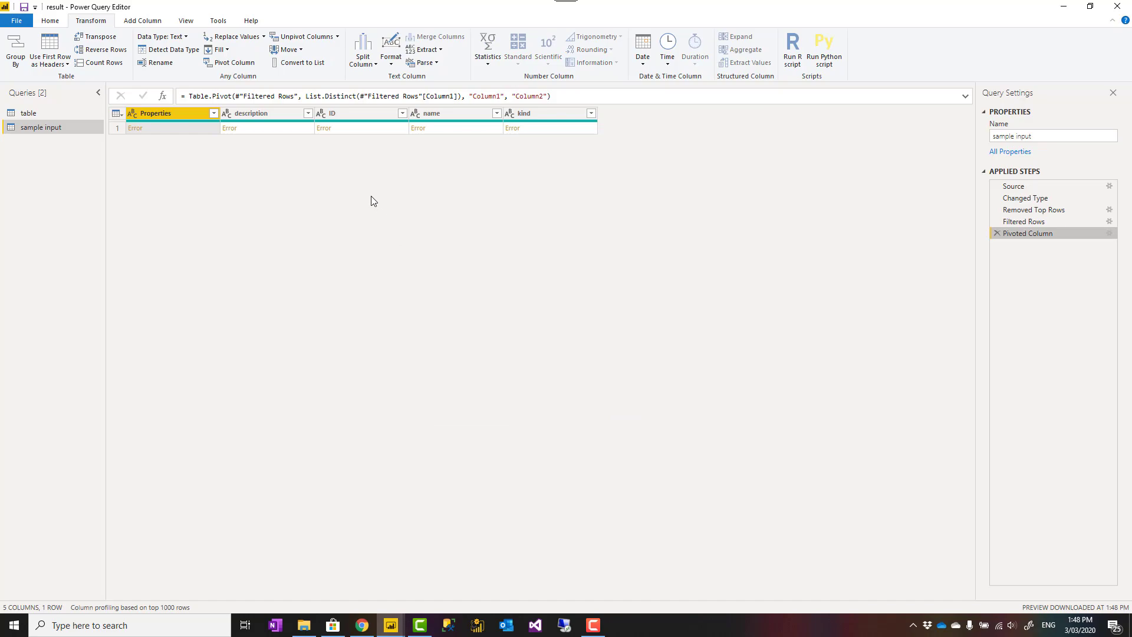
click(279, 128)
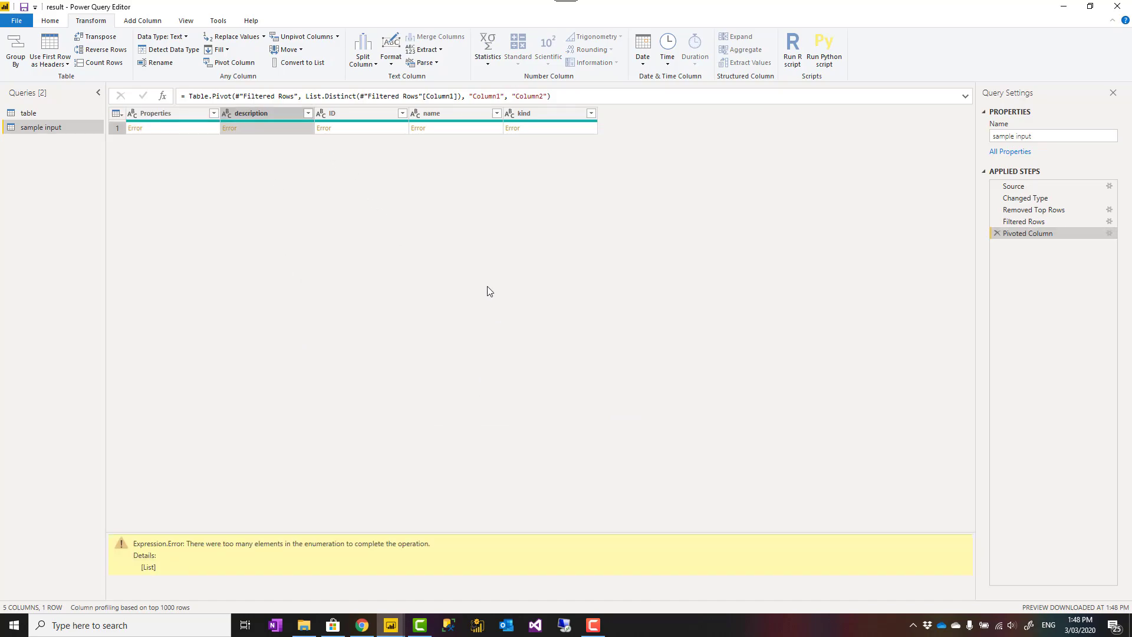
click(366, 129)
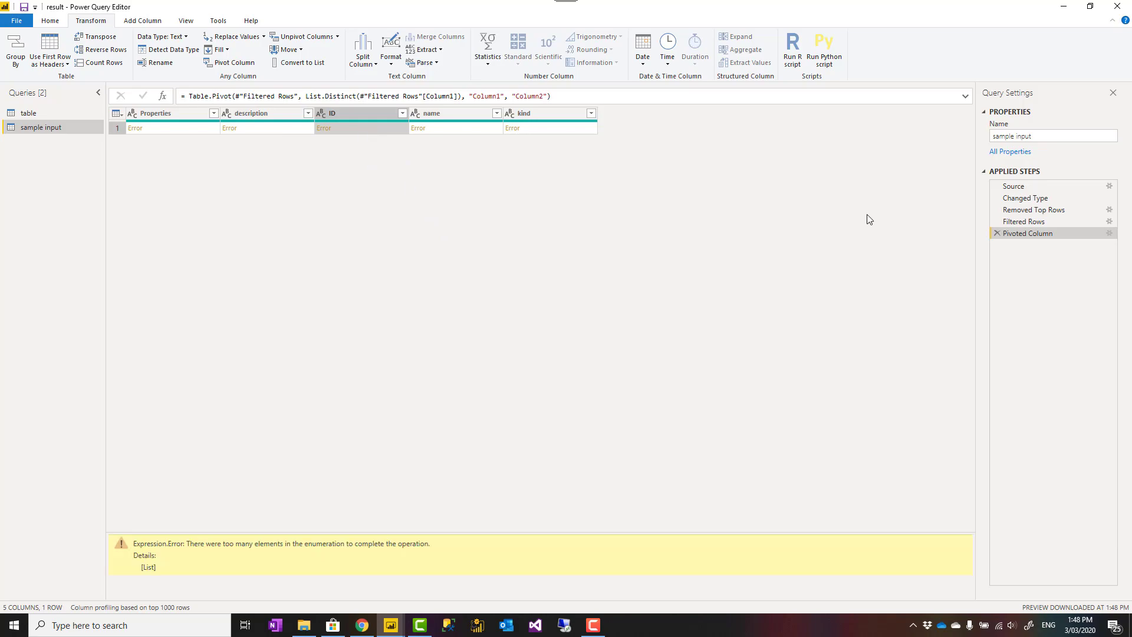
Step: Delete the Pivoted Column step and review the restored 25-row key/value list
click(996, 233)
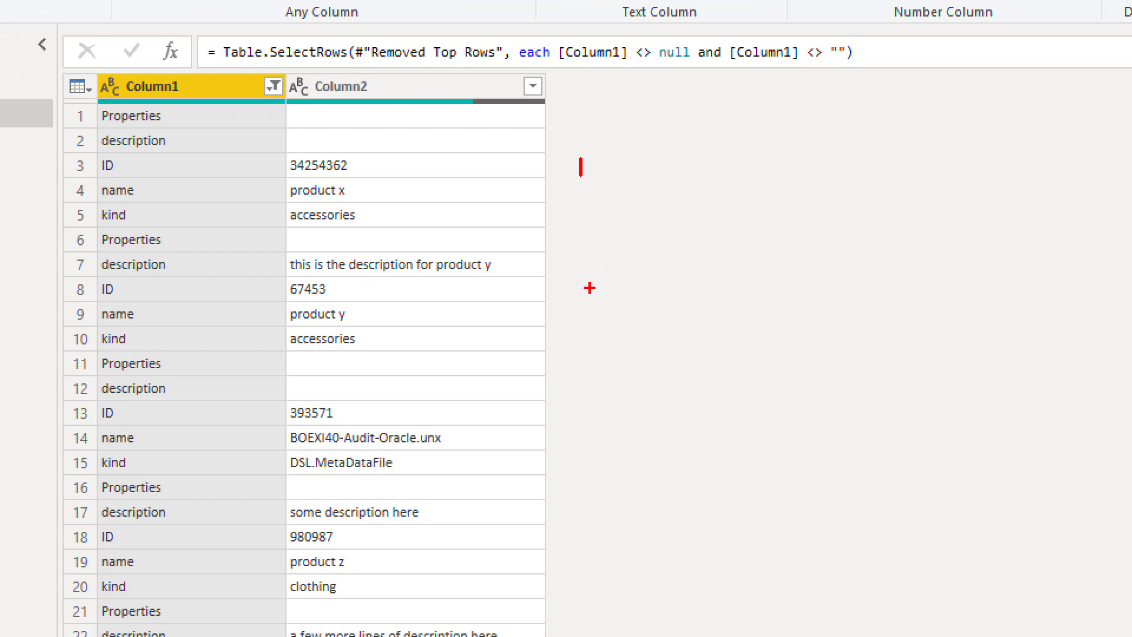
mouse_move(581, 286)
mouse_down()
mouse_move(587, 277)
mouse_move(588, 308)
mouse_up()
mouse_move(574, 396)
mouse_down()
mouse_move(590, 413)
mouse_move(587, 446)
mouse_up()
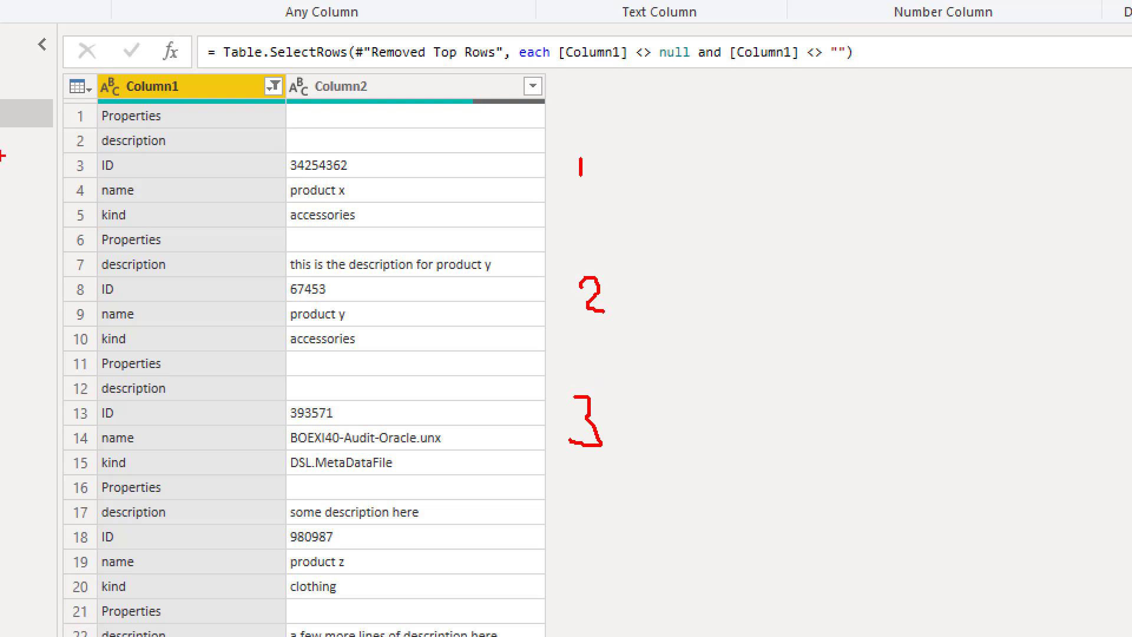
mouse_move(86, 152)
mouse_down()
mouse_move(143, 173)
mouse_move(354, 196)
mouse_up()
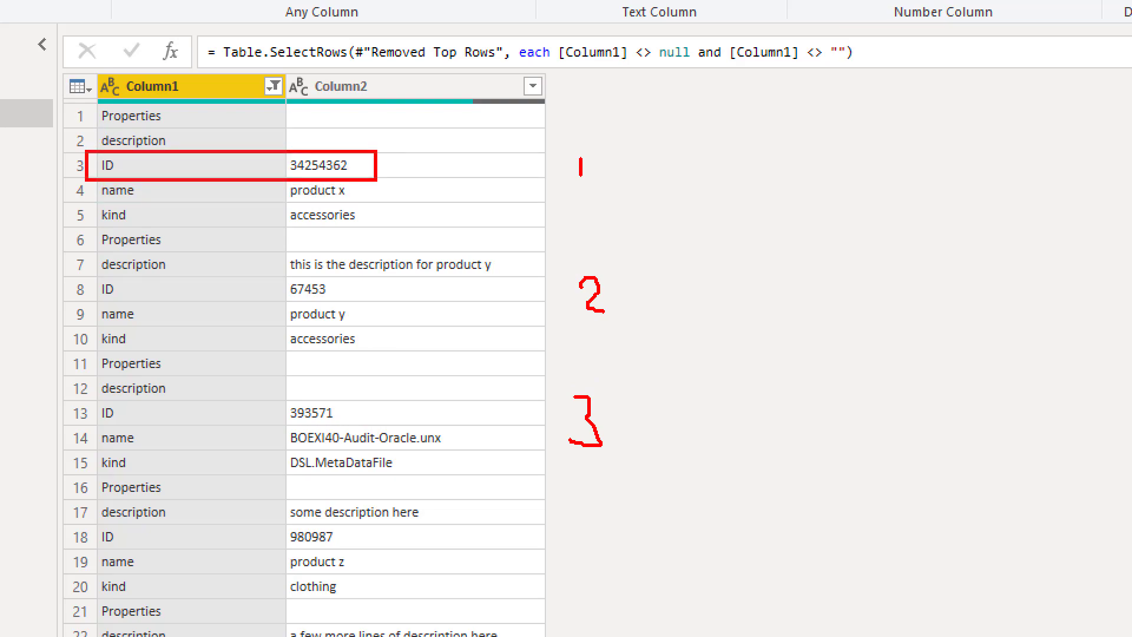
drag(77, 277, 364, 300)
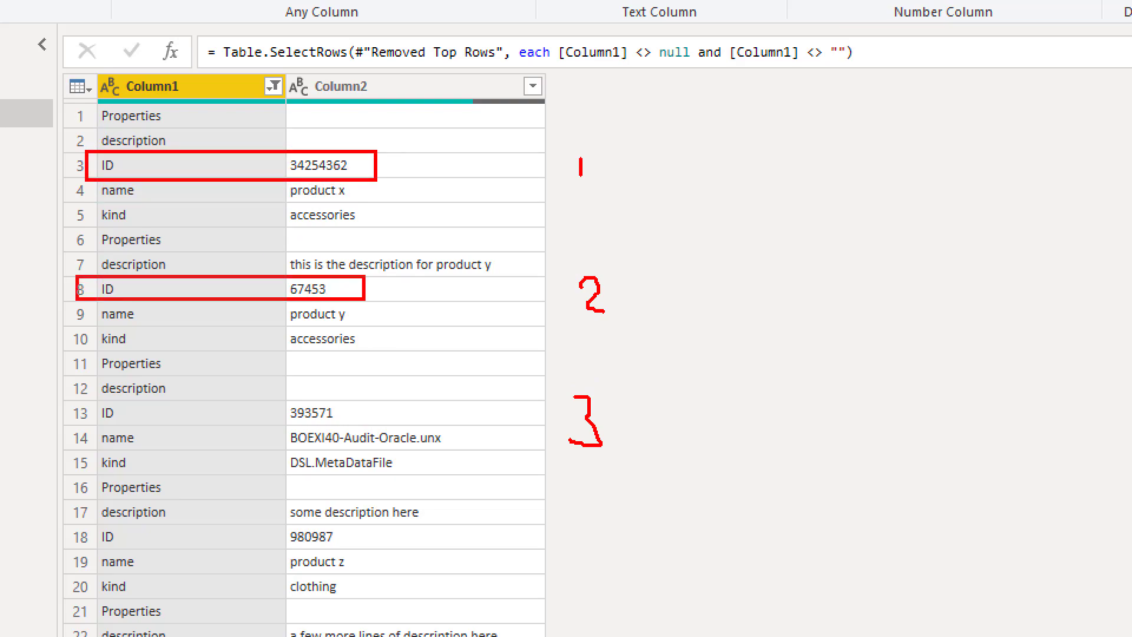
drag(87, 401, 364, 426)
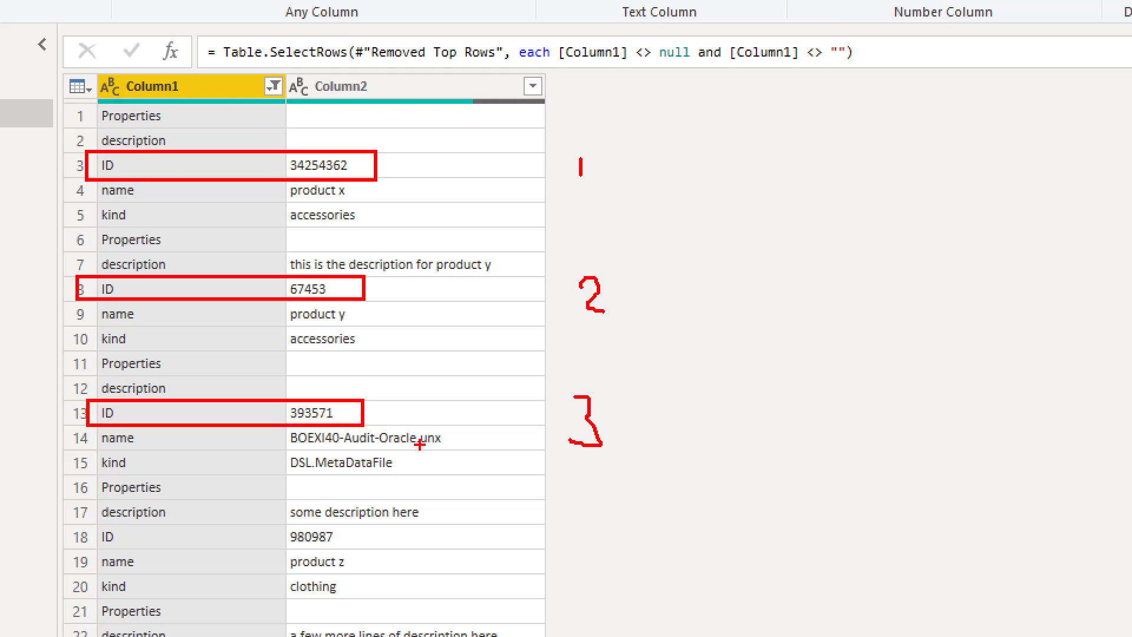
key(Escape)
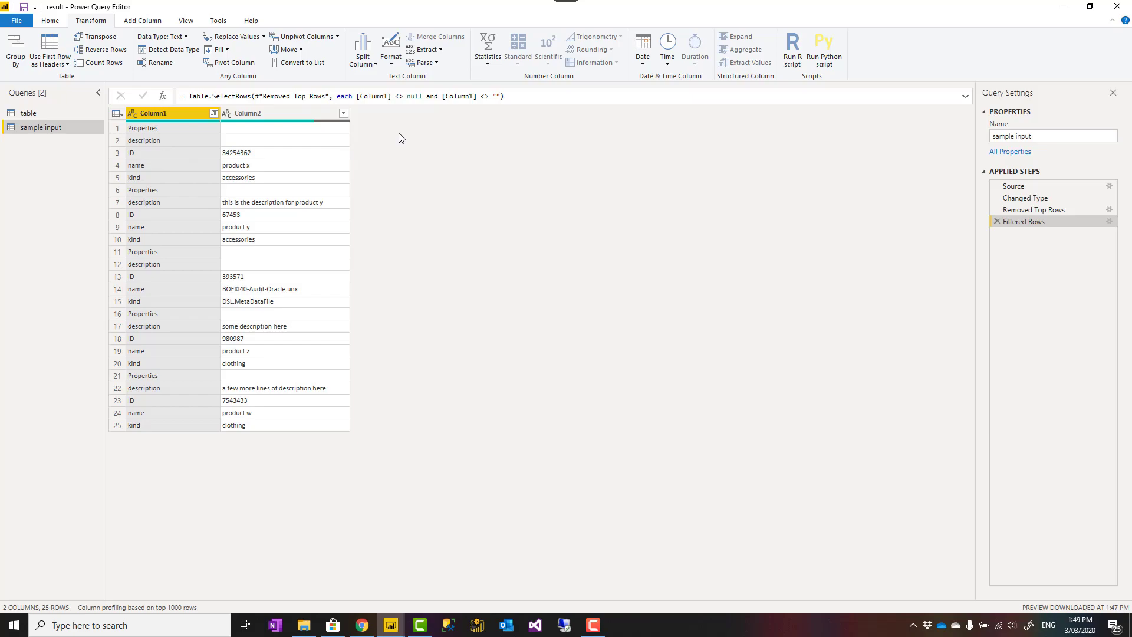
click(149, 128)
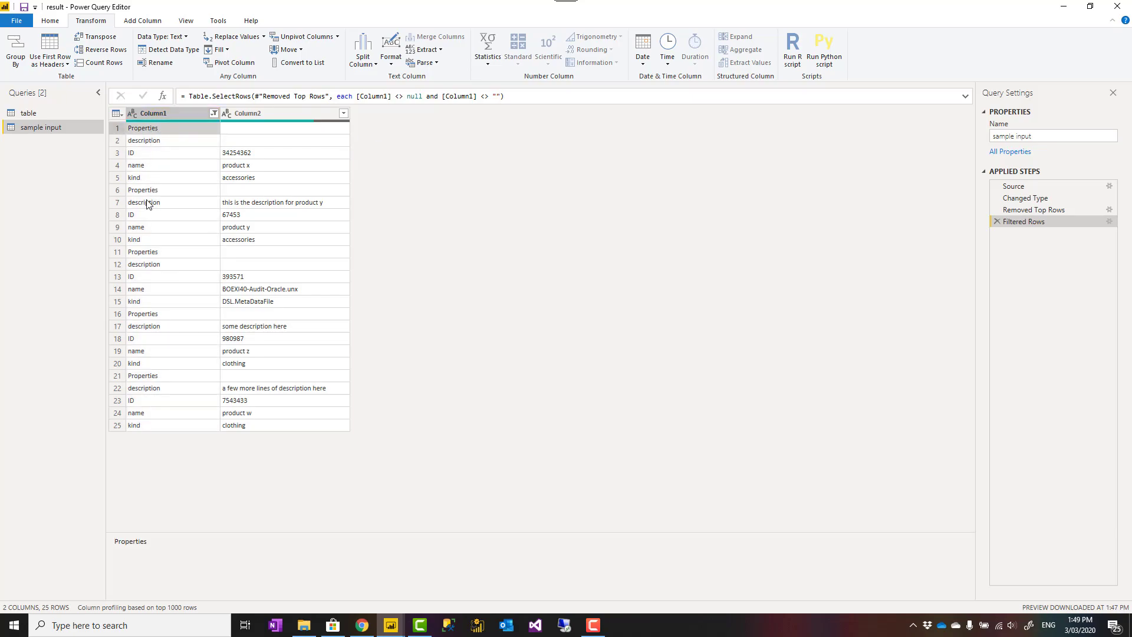
click(144, 191)
click(151, 252)
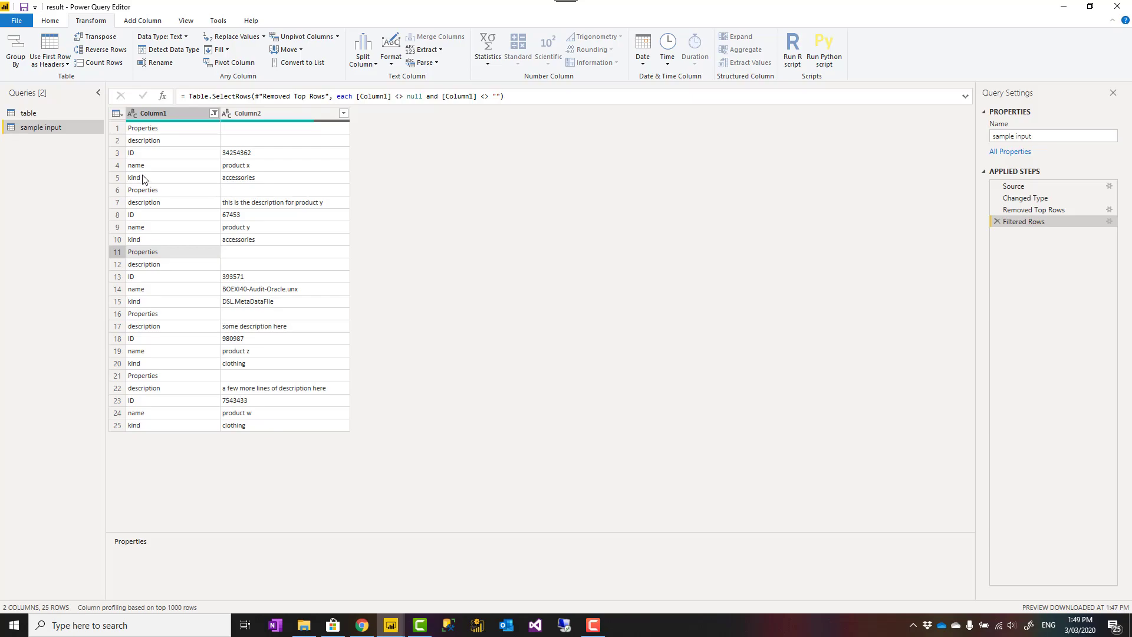
click(147, 129)
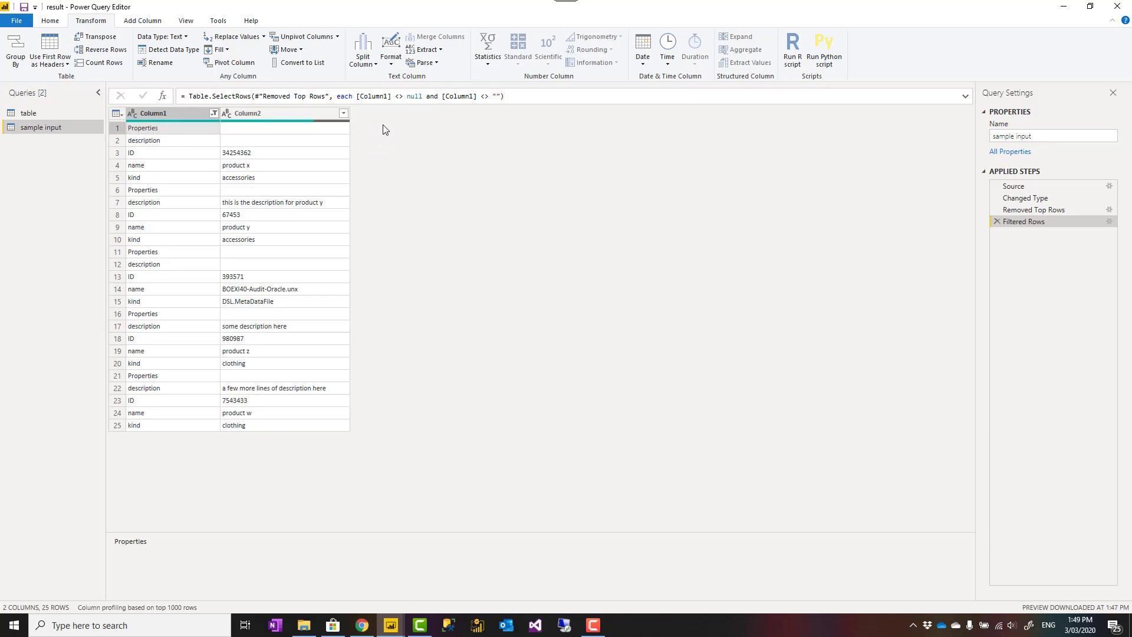
Step: Add an Index column starting from 0, numbering the rows 0 to 24
click(146, 22)
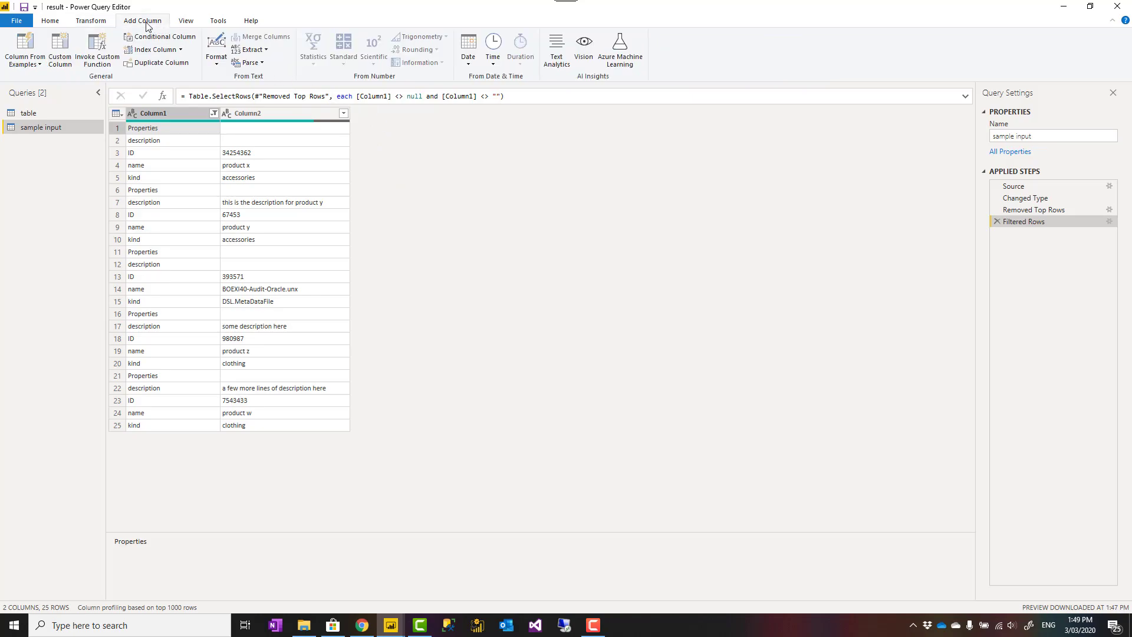
click(158, 53)
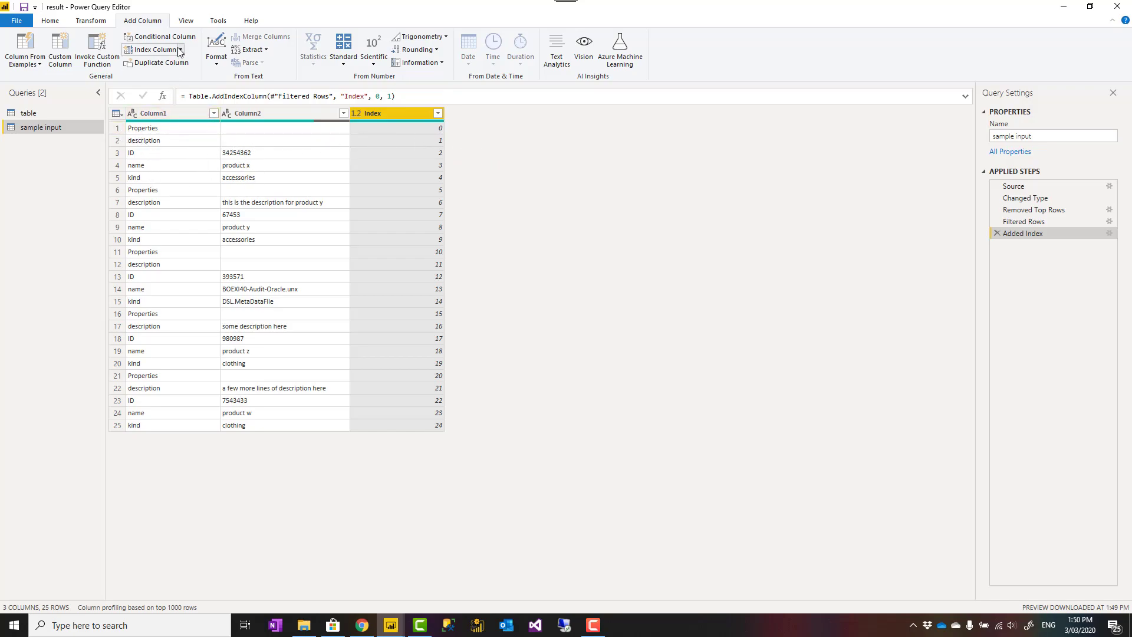
Step: Add a conditional column Custom: if Column1 equals Properties, output the Index column
click(159, 37)
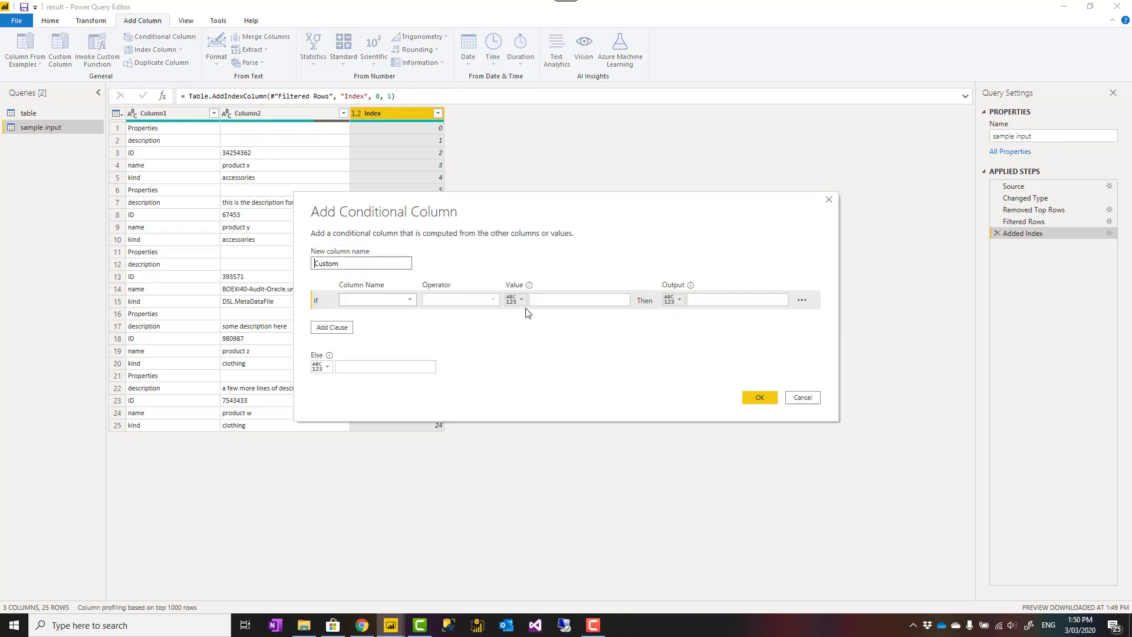
click(410, 301)
click(381, 311)
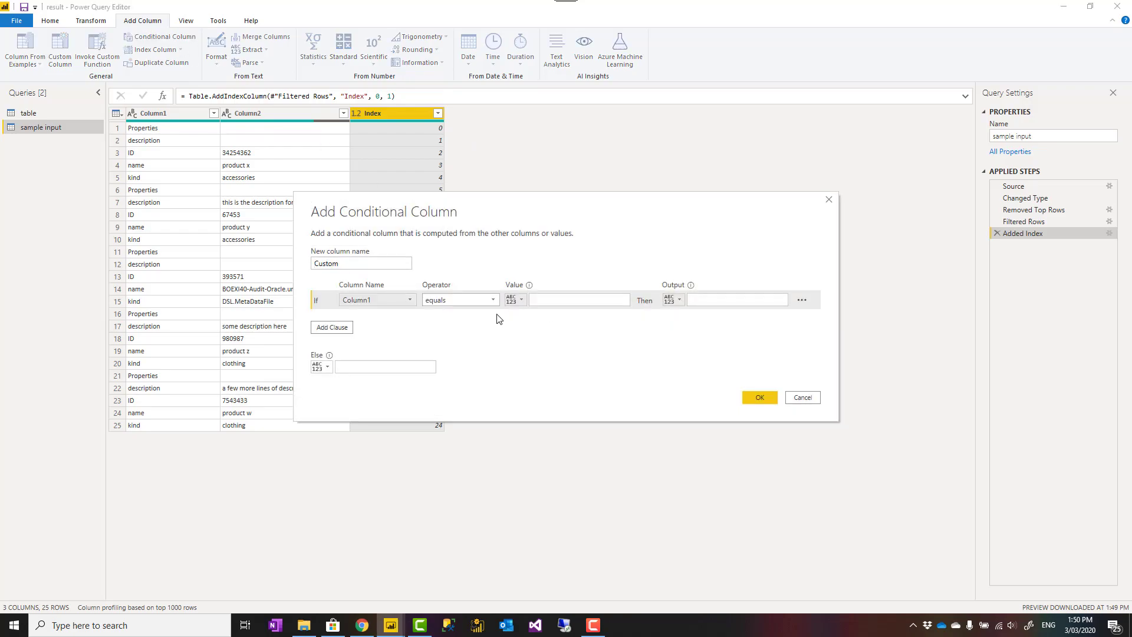
click(581, 300)
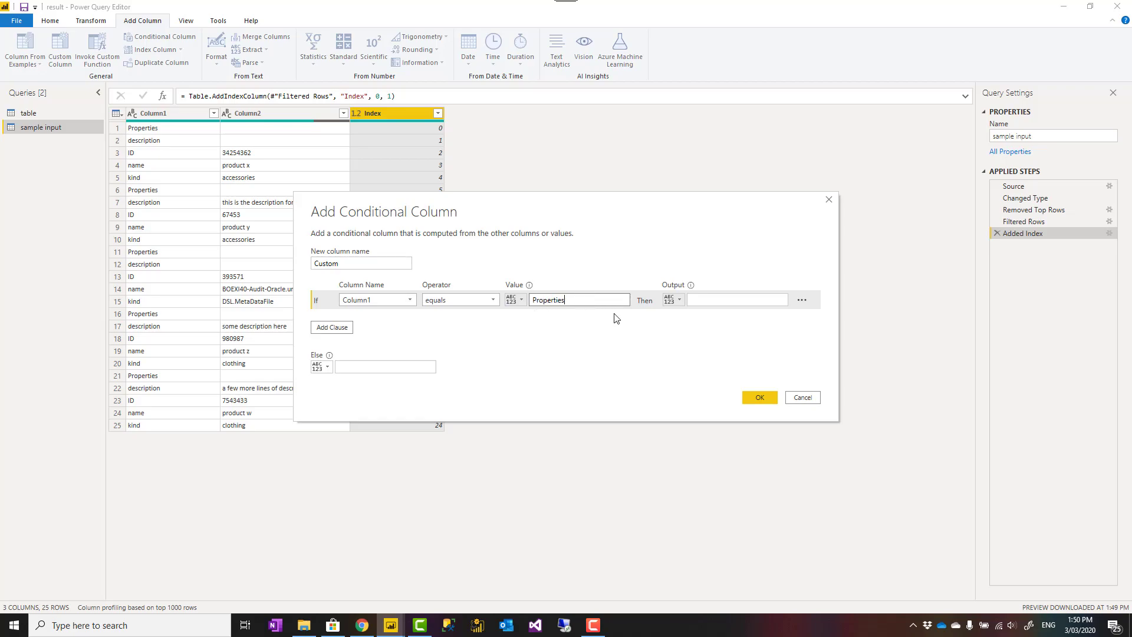
click(680, 301)
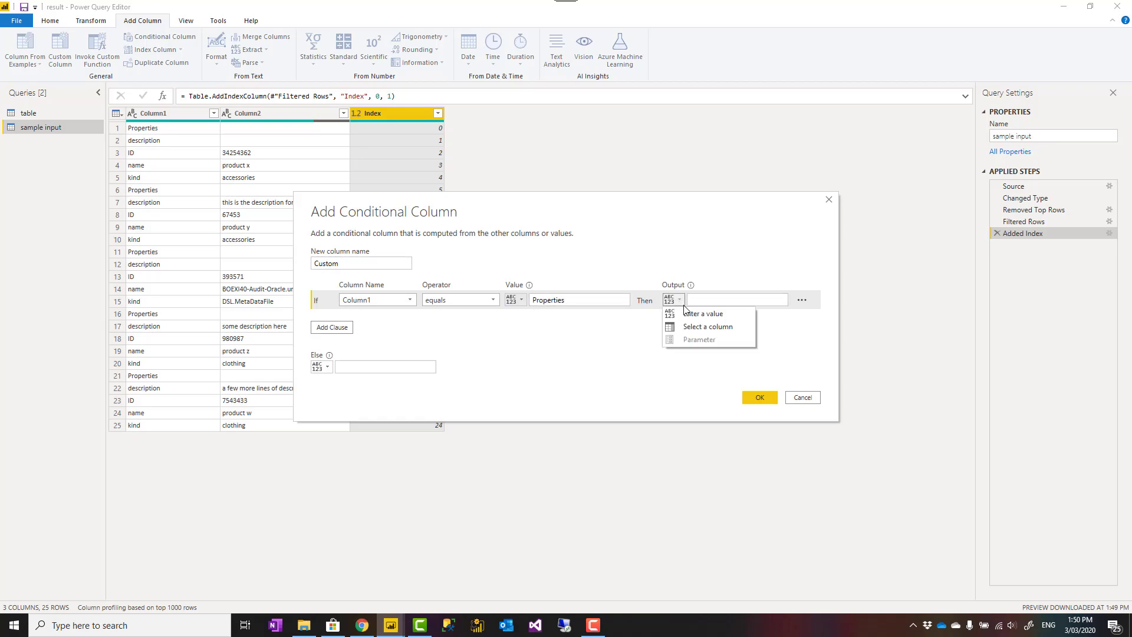
click(696, 328)
click(781, 300)
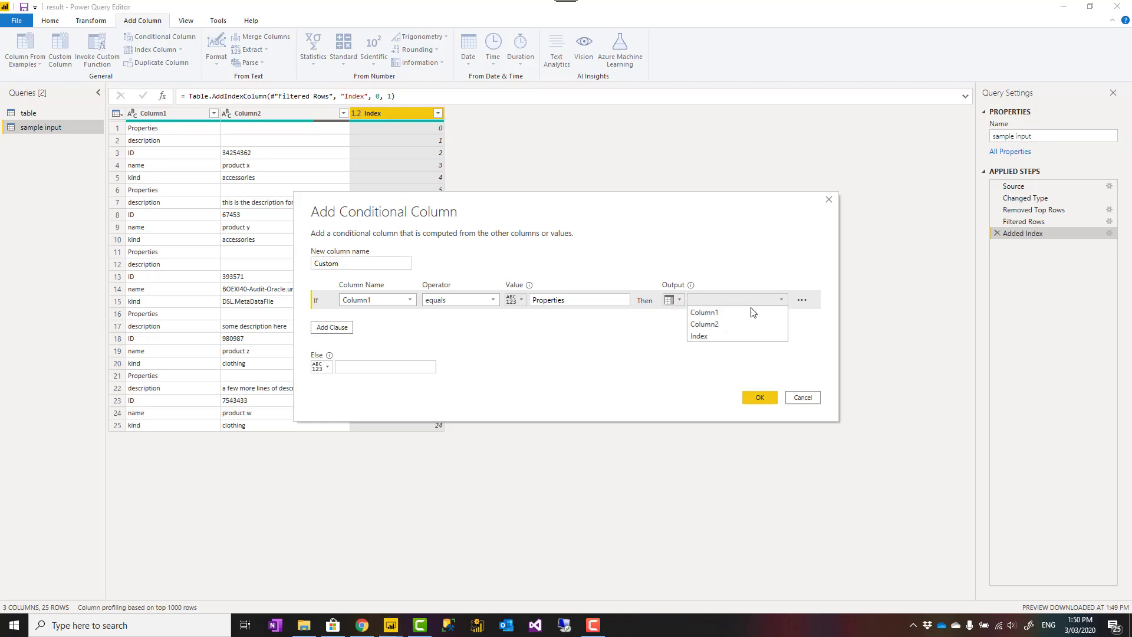
click(707, 338)
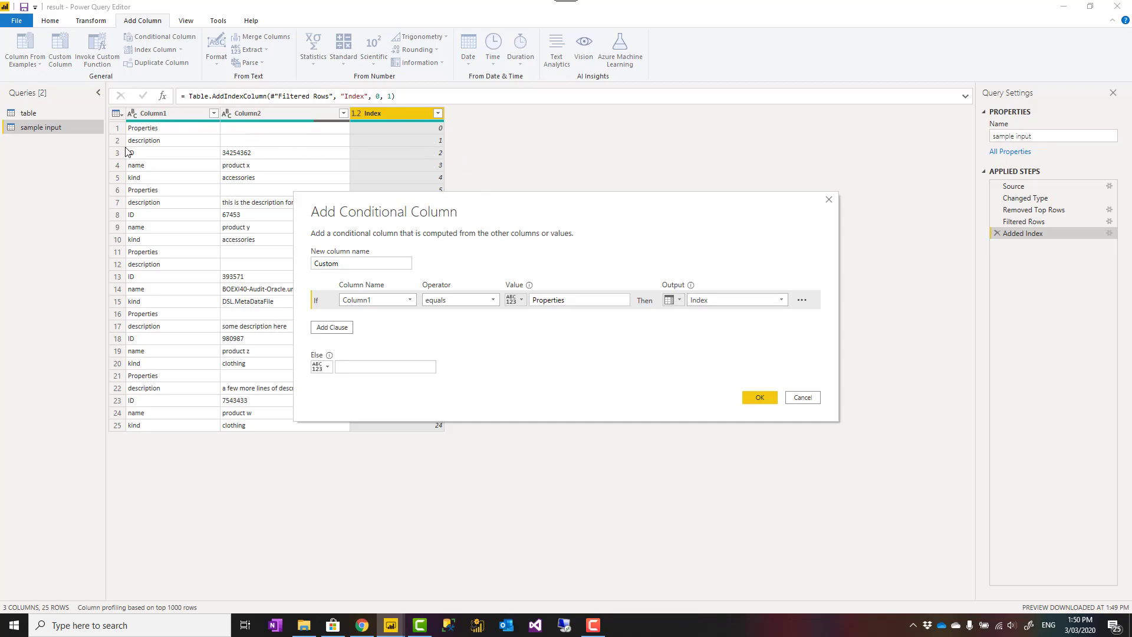
click(754, 398)
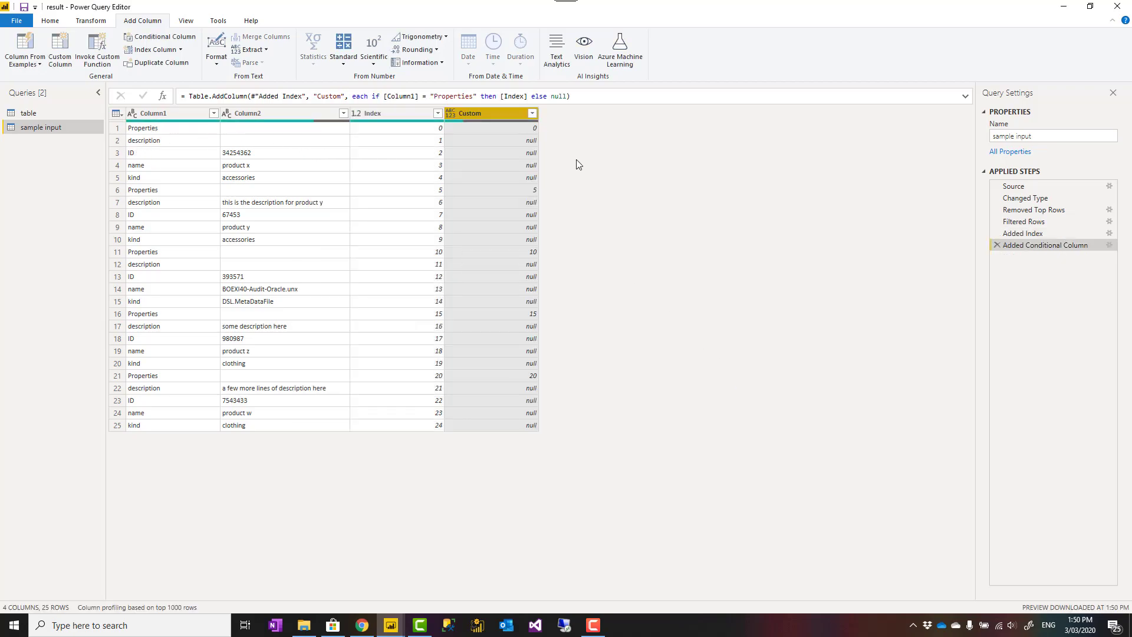
Step: Check the Custom values on rows 1, 6 and 11 and select the Custom column
click(117, 128)
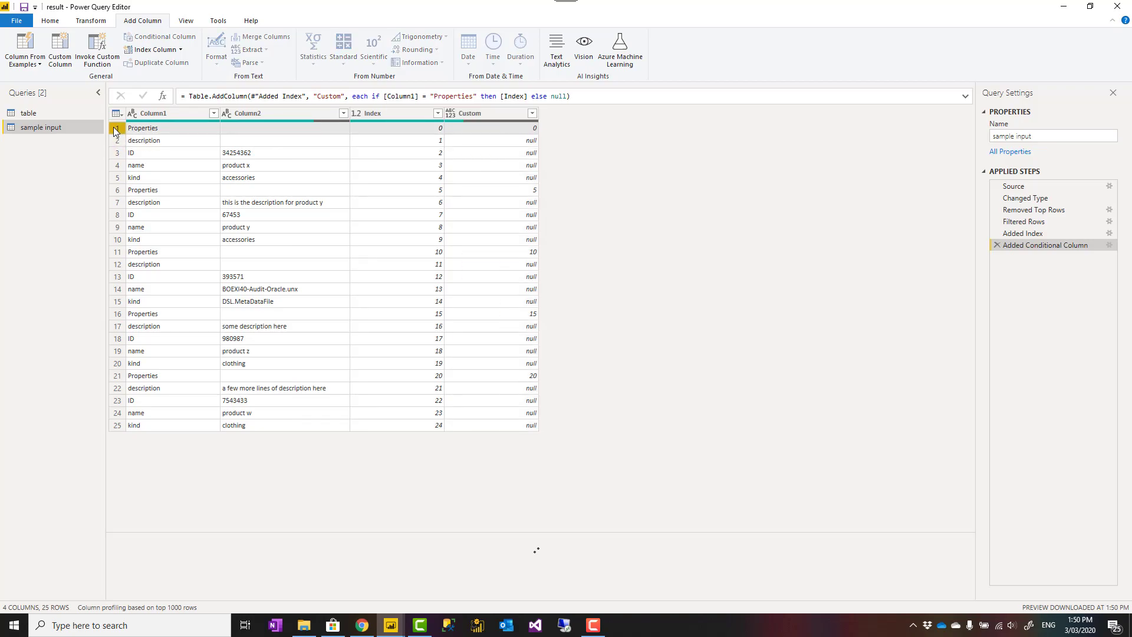
click(118, 190)
click(118, 252)
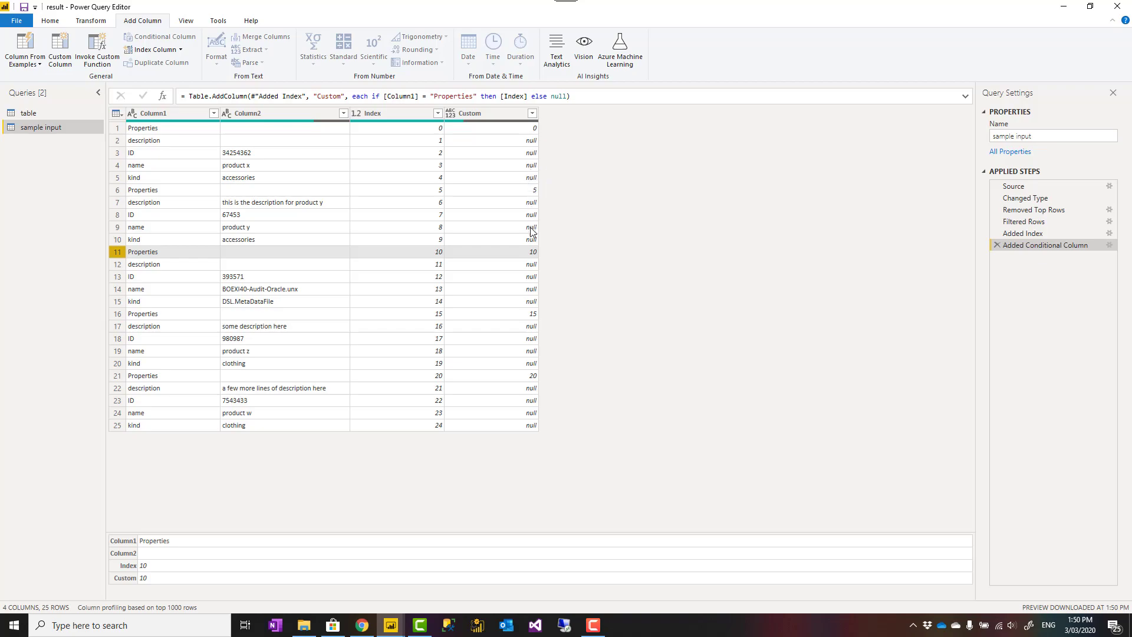
click(517, 115)
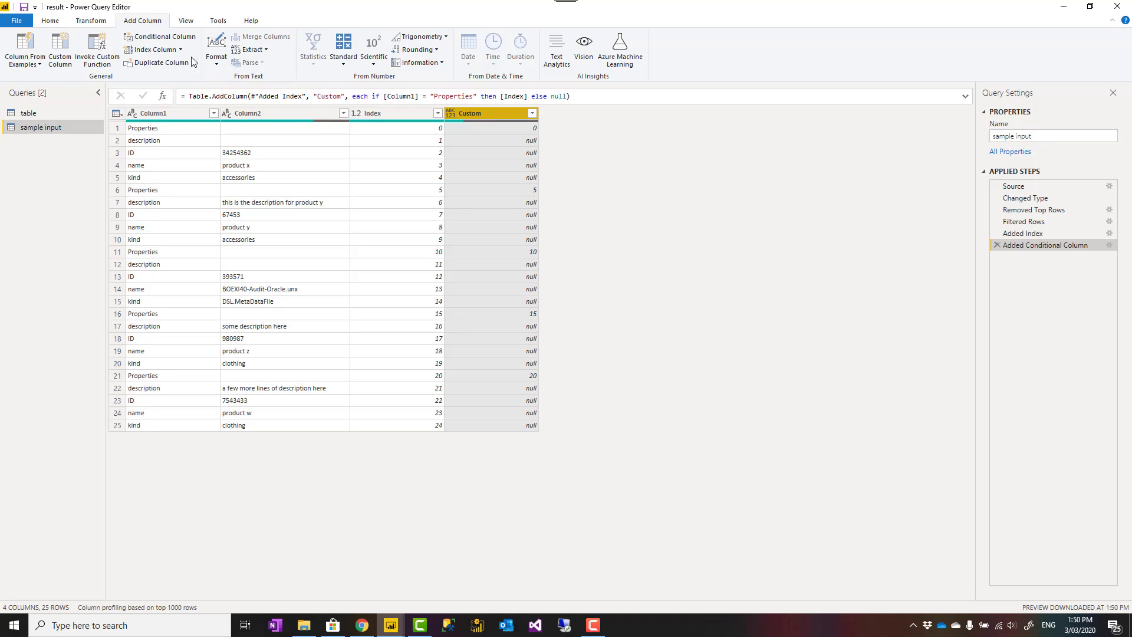
Step: Fill the Custom column down so every row carries 0, 5, 10, 15 or 20
click(99, 22)
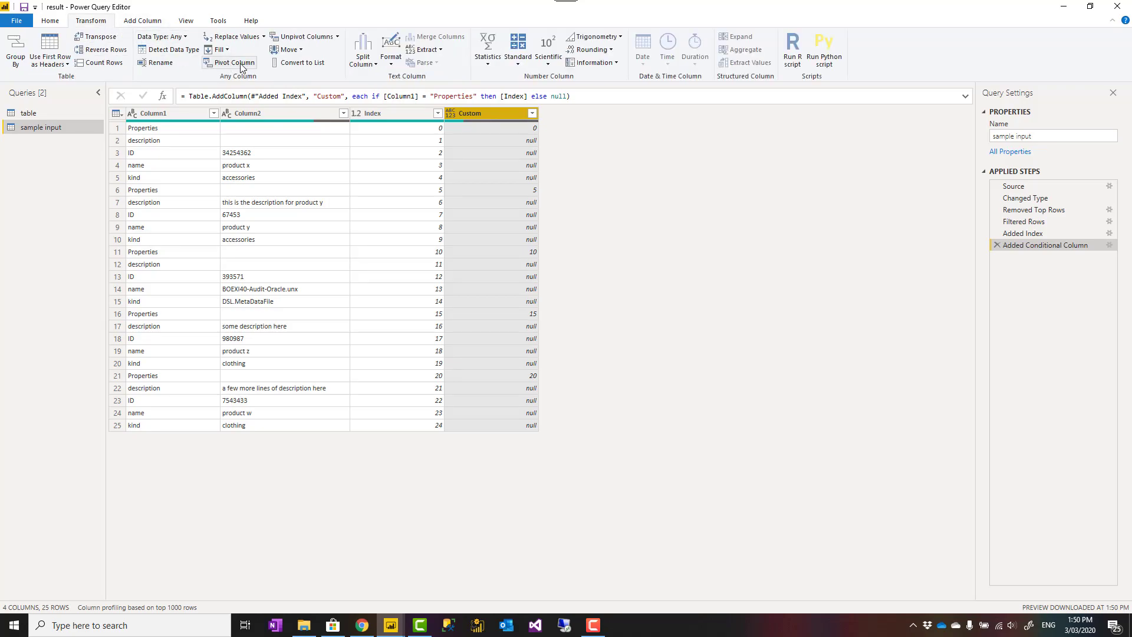
click(219, 50)
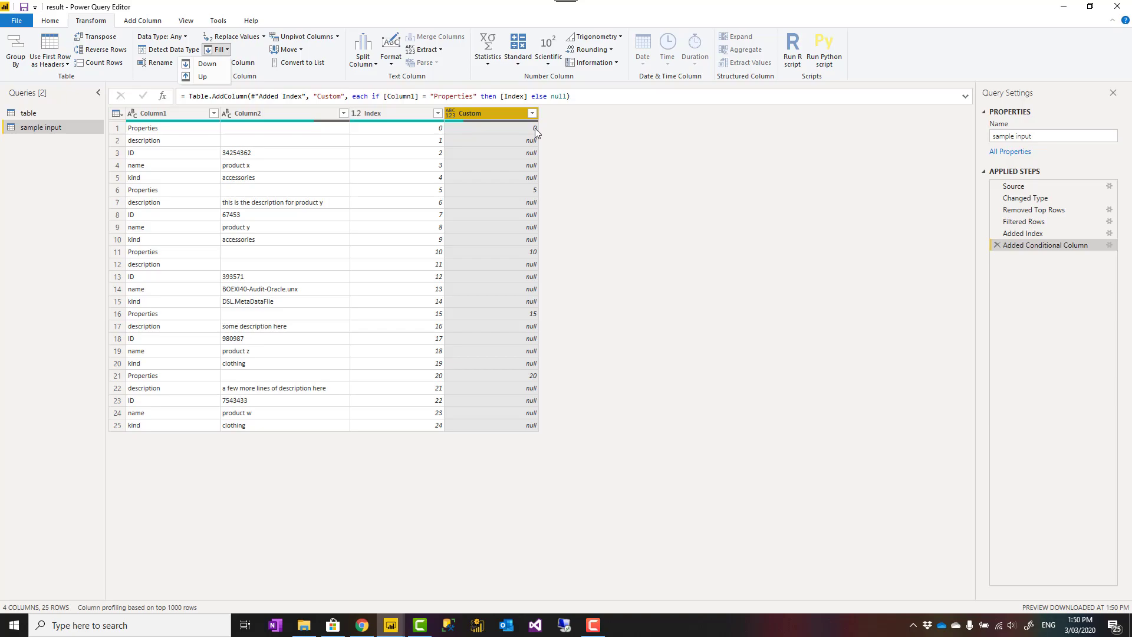
click(207, 63)
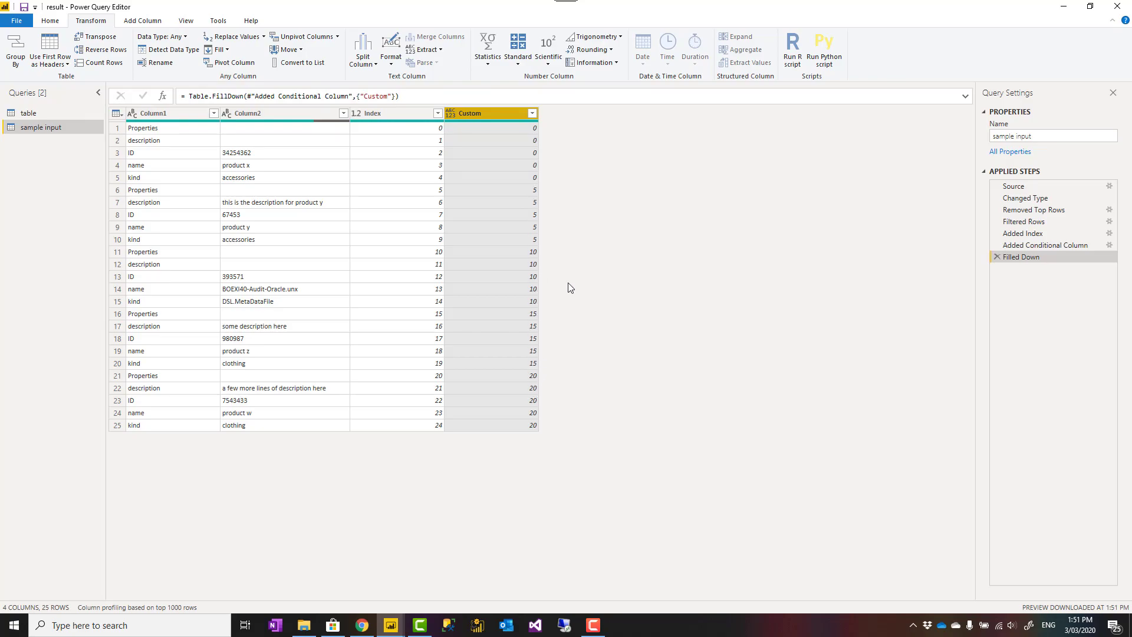
click(414, 115)
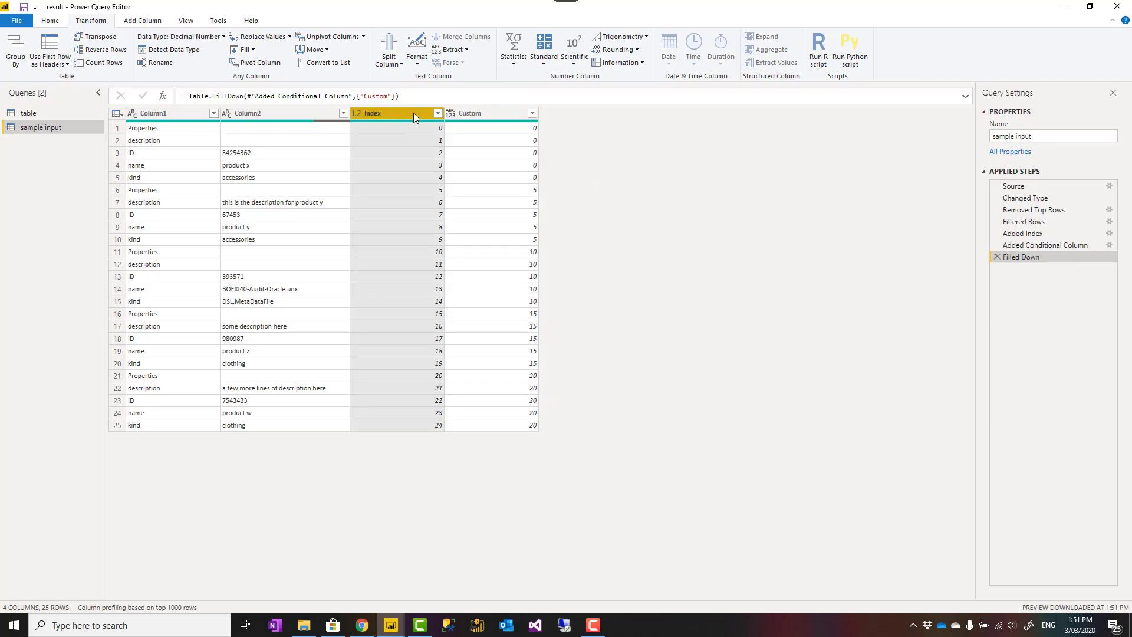
Step: Remove the Index column and rename the Custom column to Key
right_click(414, 116)
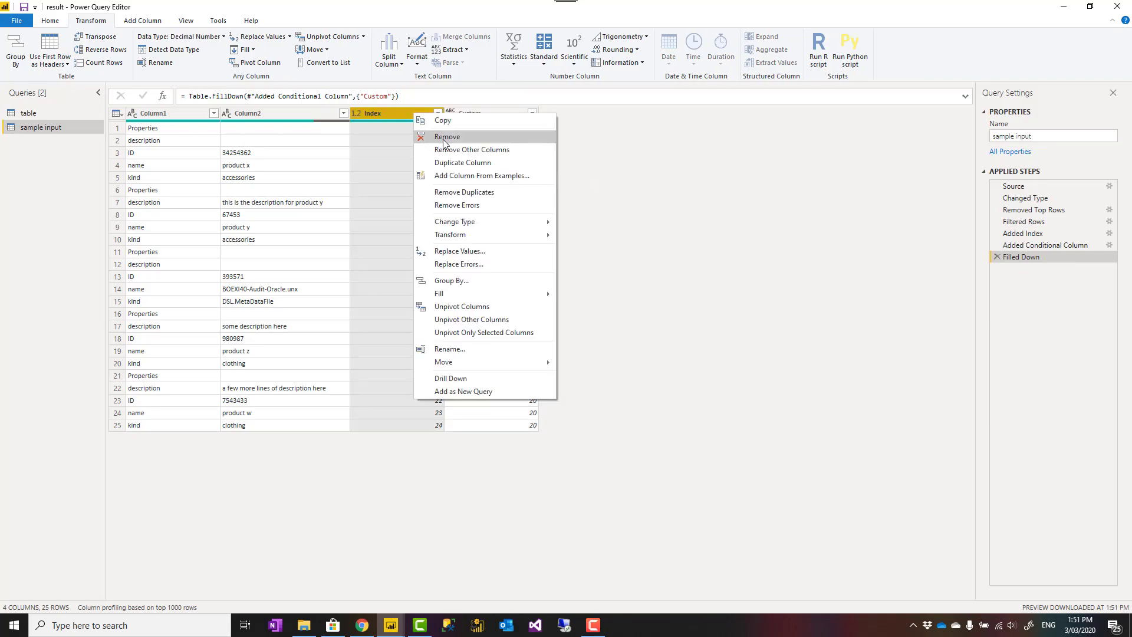
click(446, 137)
double_click(394, 113)
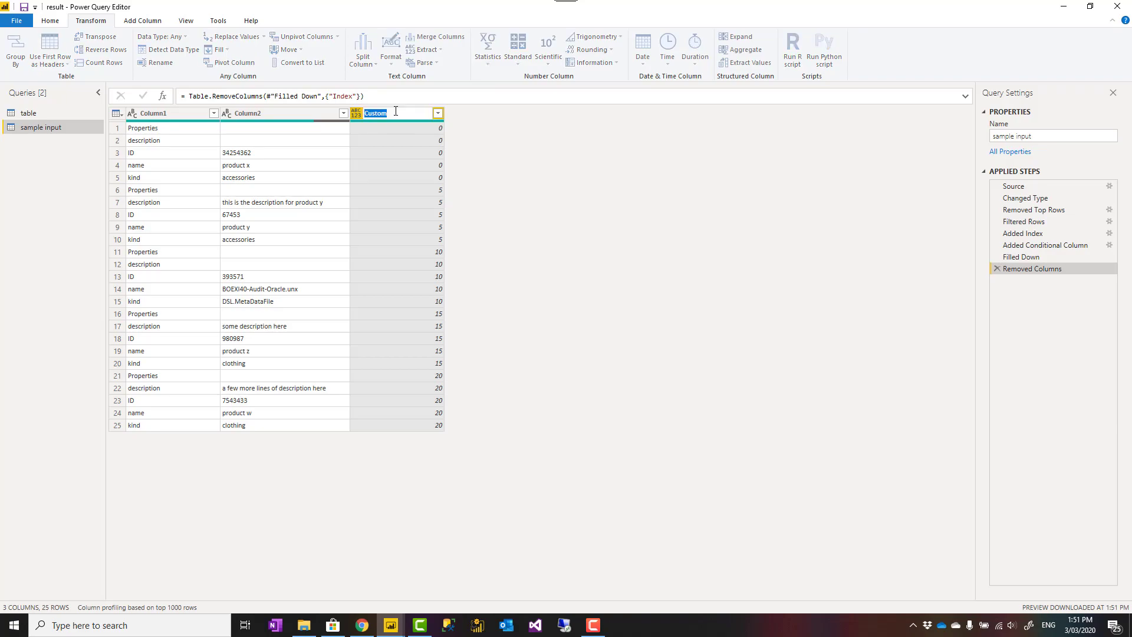
text(Key)
key(Return)
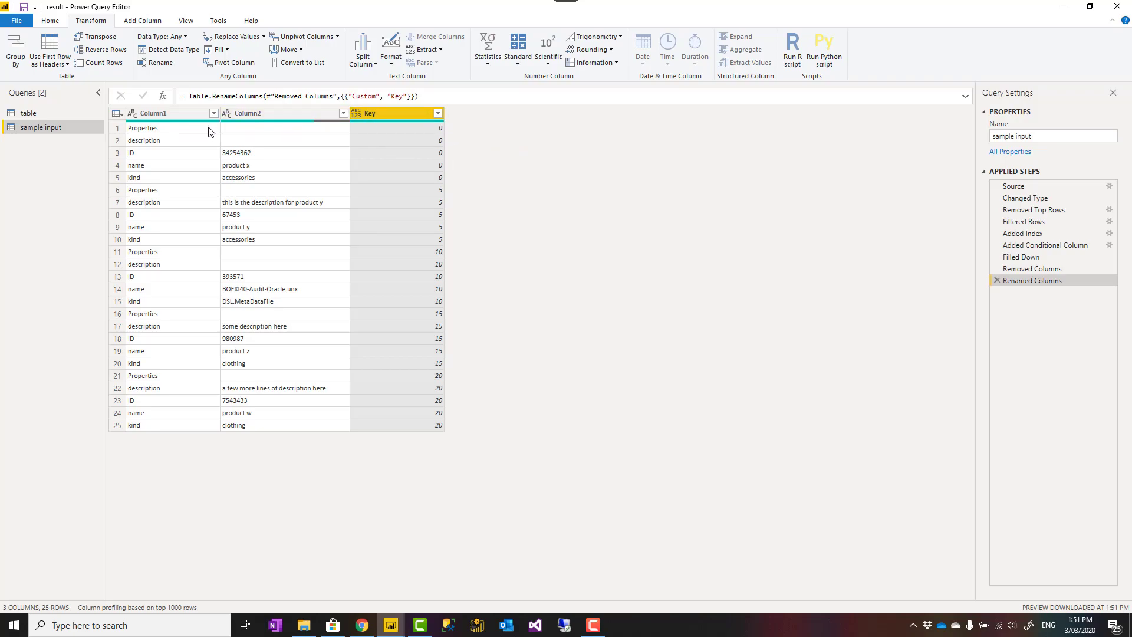
click(175, 113)
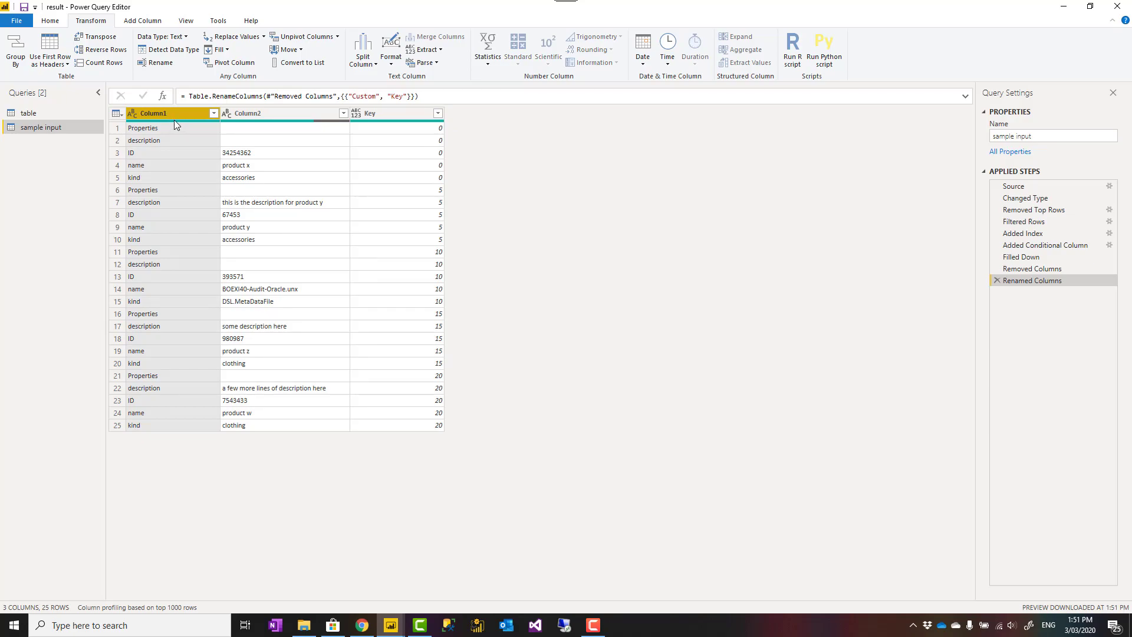
Step: Pivot Column1 using Column2 values with Don't Aggregate, giving one row per Key
click(230, 63)
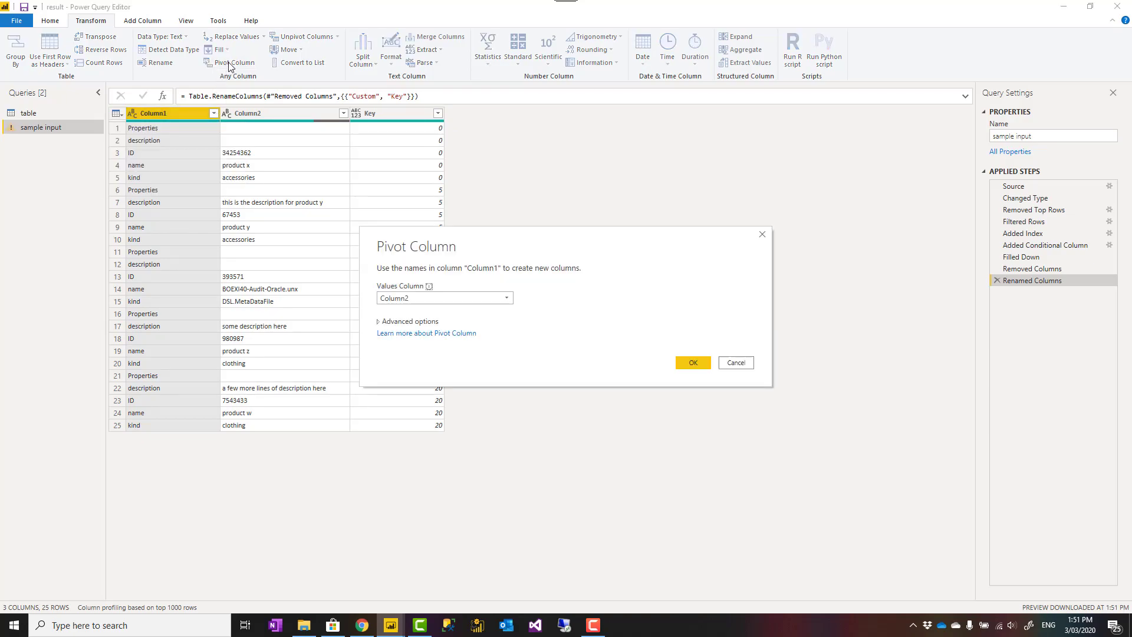
click(421, 323)
click(421, 346)
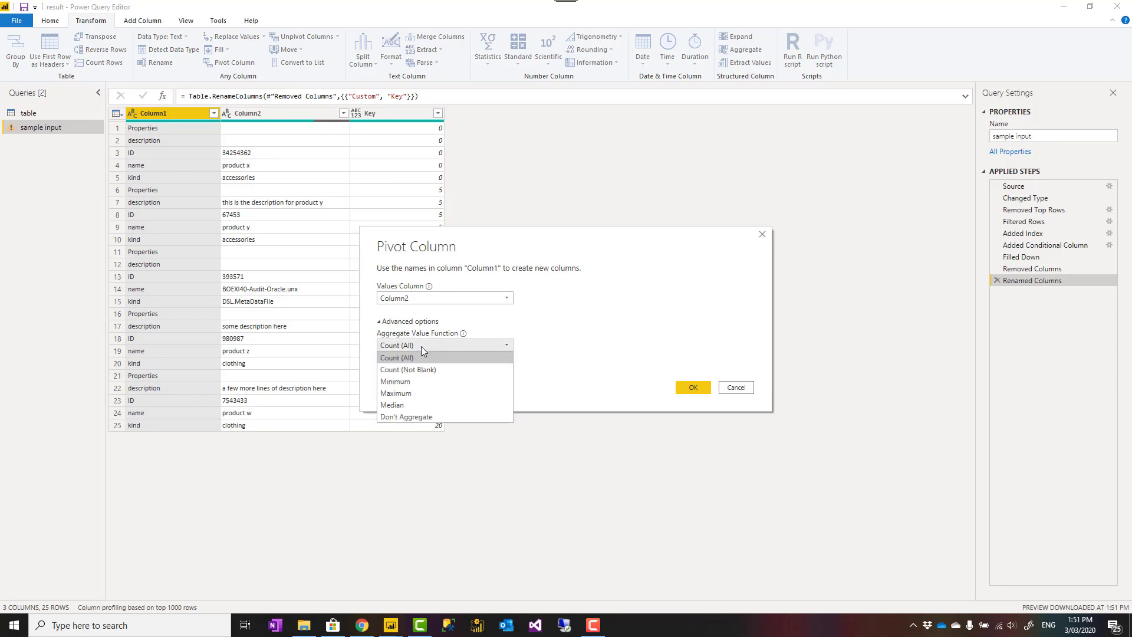
click(423, 411)
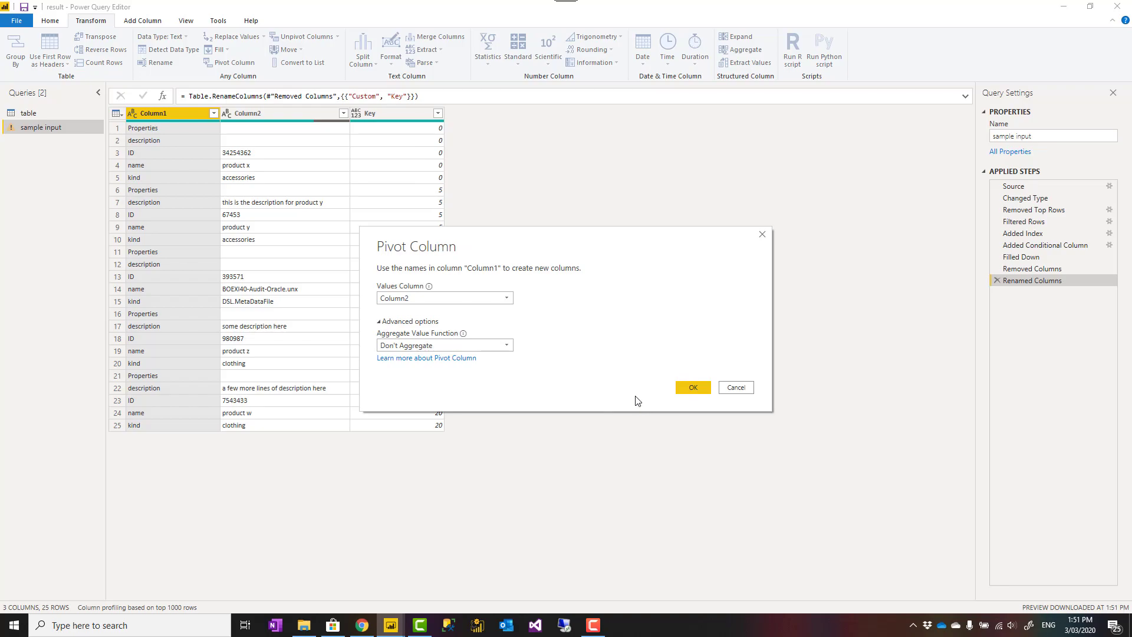
click(699, 391)
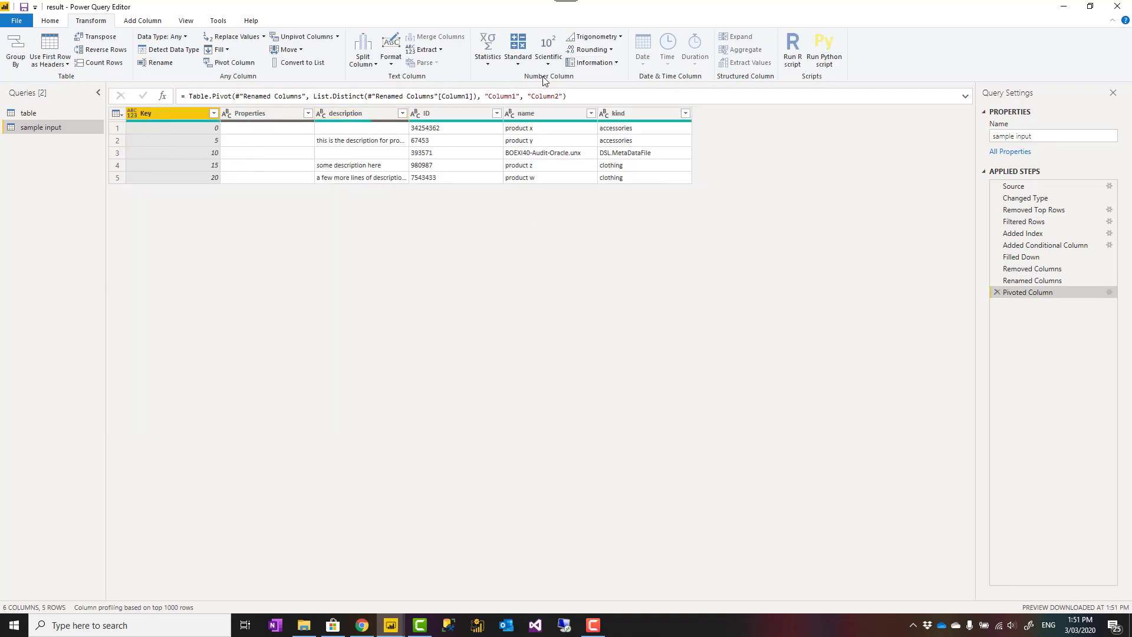
Step: Remove the Key column, leaving Properties, description, ID, name and kind columns
right_click(169, 115)
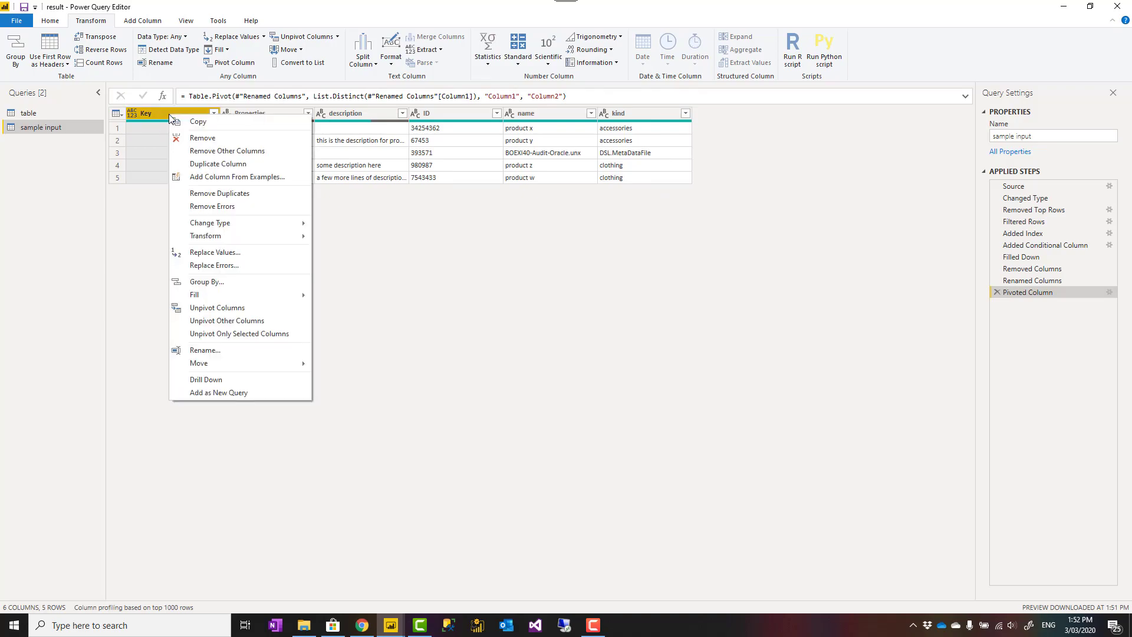
click(196, 138)
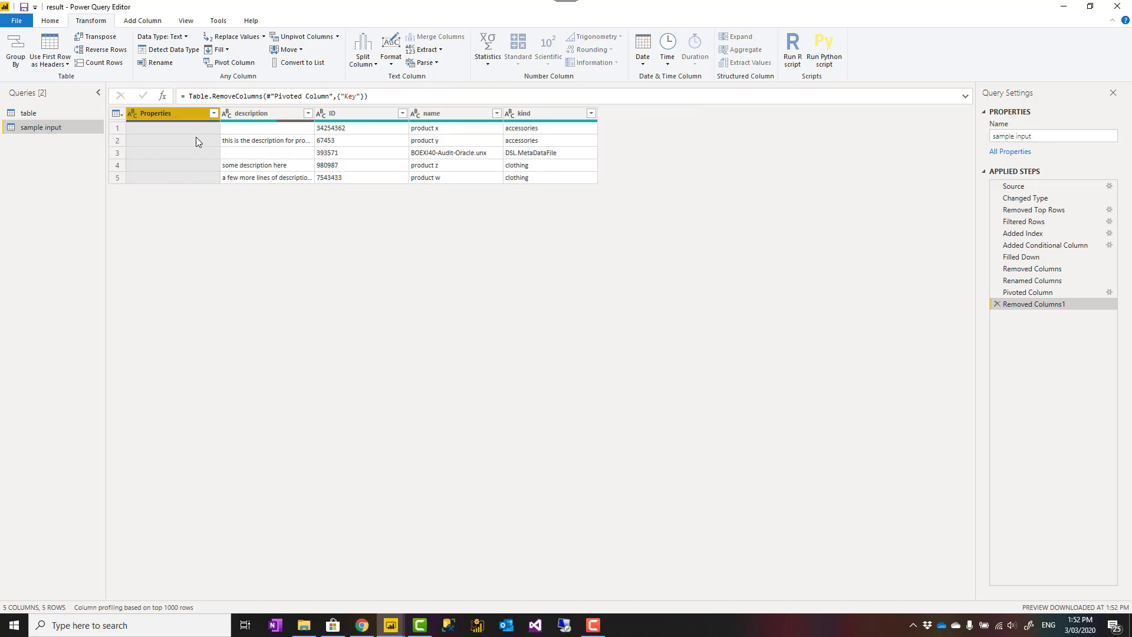
click(265, 114)
click(367, 118)
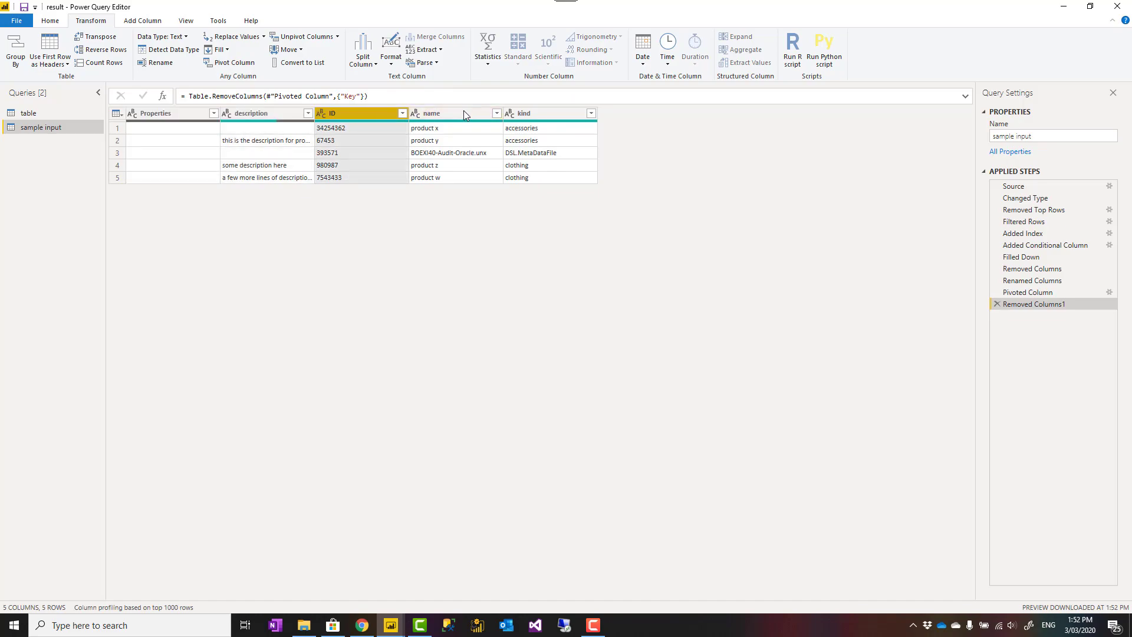
click(464, 112)
click(544, 114)
Step: Review the remaining product columns, then inspect the table at the Filtered Rows step
click(443, 114)
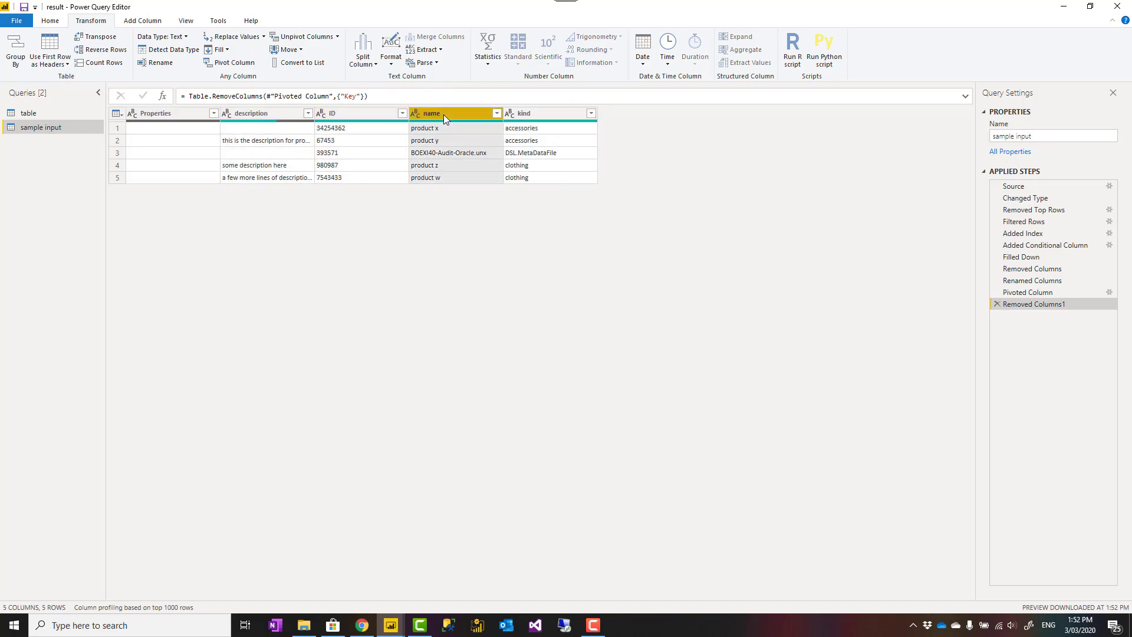
click(361, 114)
click(270, 116)
click(185, 118)
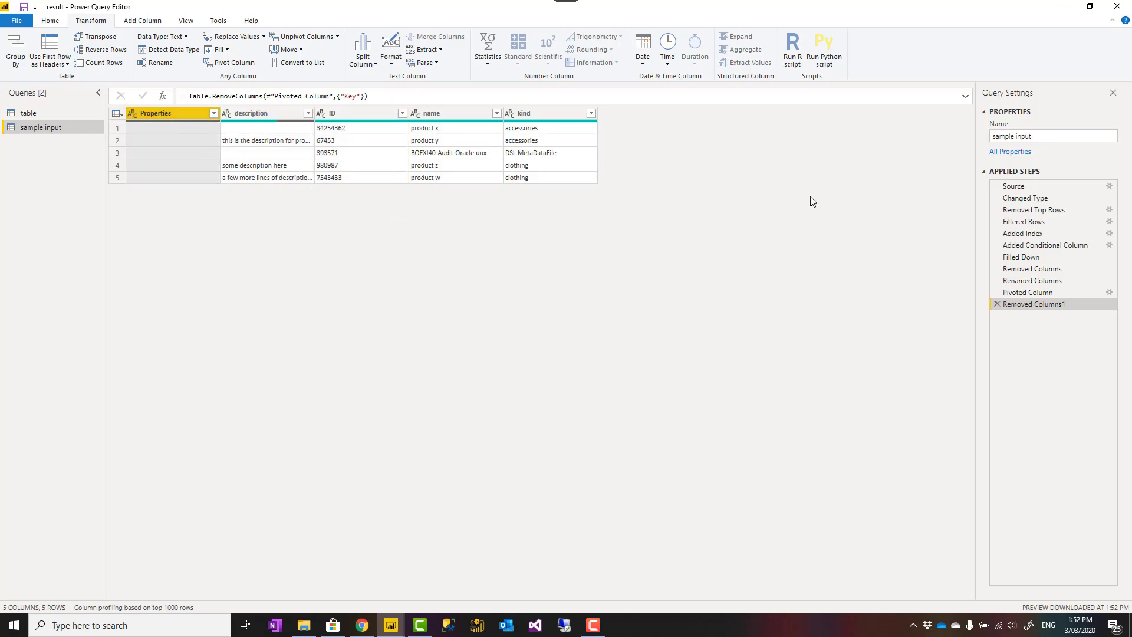
click(1024, 222)
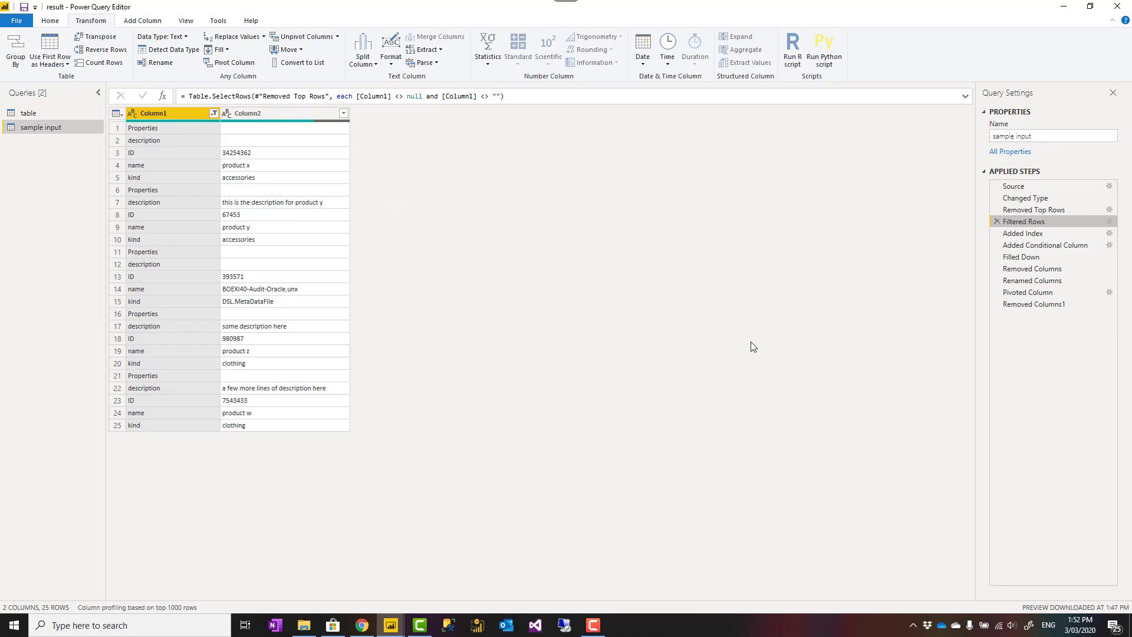
Step: Preview Added Index, Added Conditional Column and Filled Down, ending at Removed Columns1
click(1031, 235)
click(1036, 246)
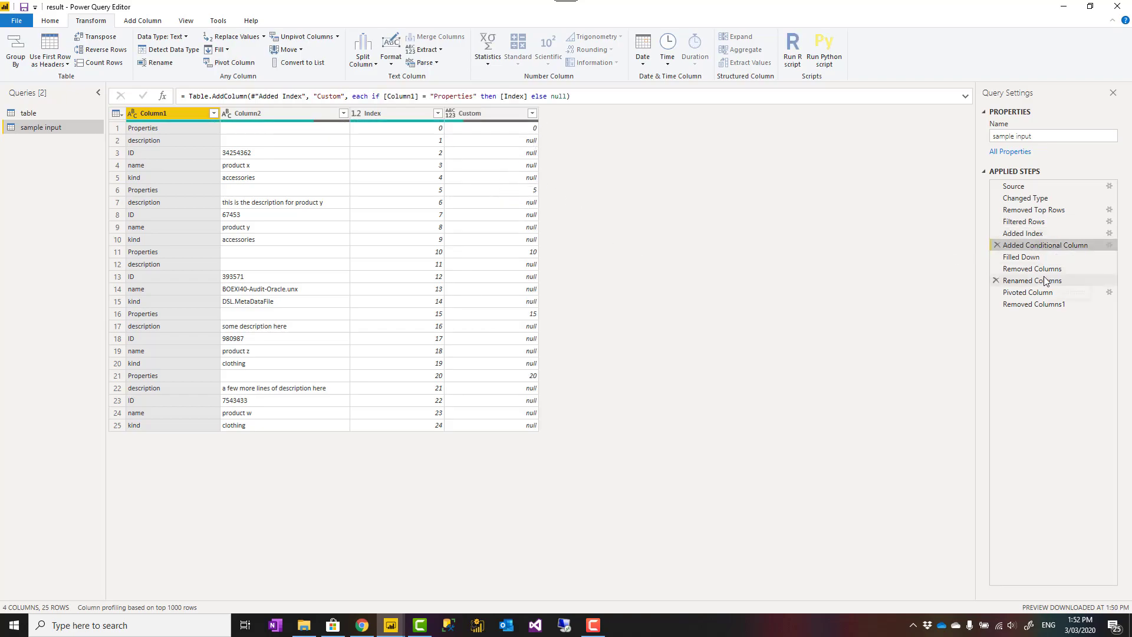
click(1026, 257)
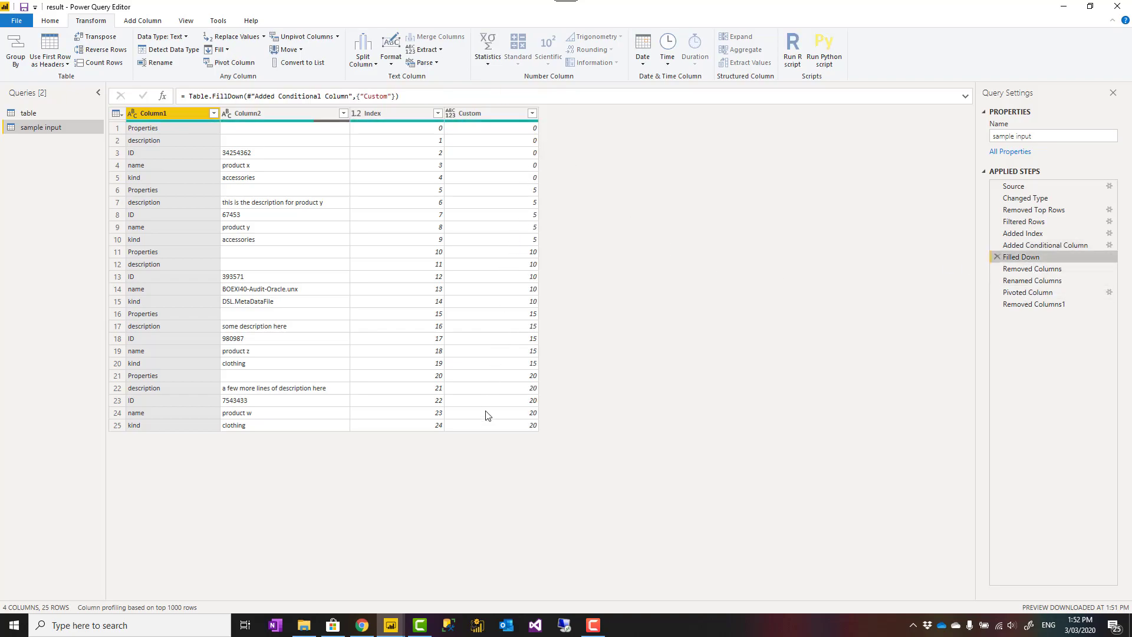
click(1035, 303)
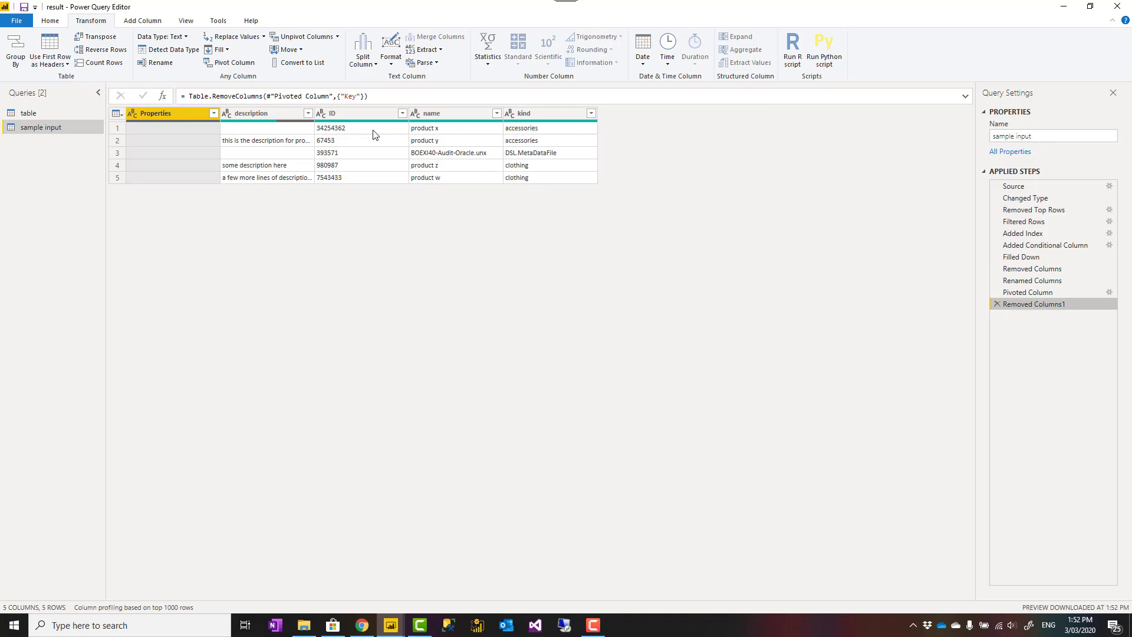